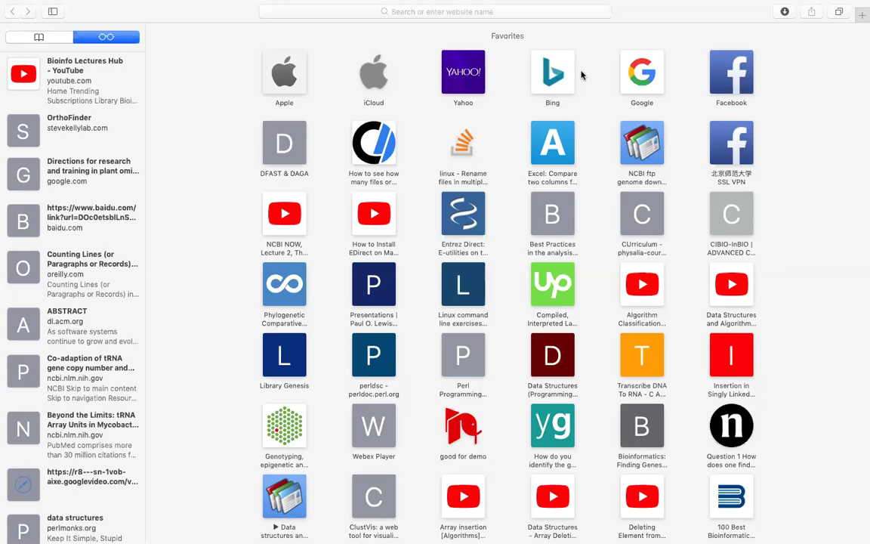
Step: Hide the reading list sidebar and open the Google homepage from the favorites
{"action": "mouse_move", "coordinate": [40, 6]}
{"action": "left_click_drag", "start_coordinate": [145, 45], "coordinate": [7, 55]}
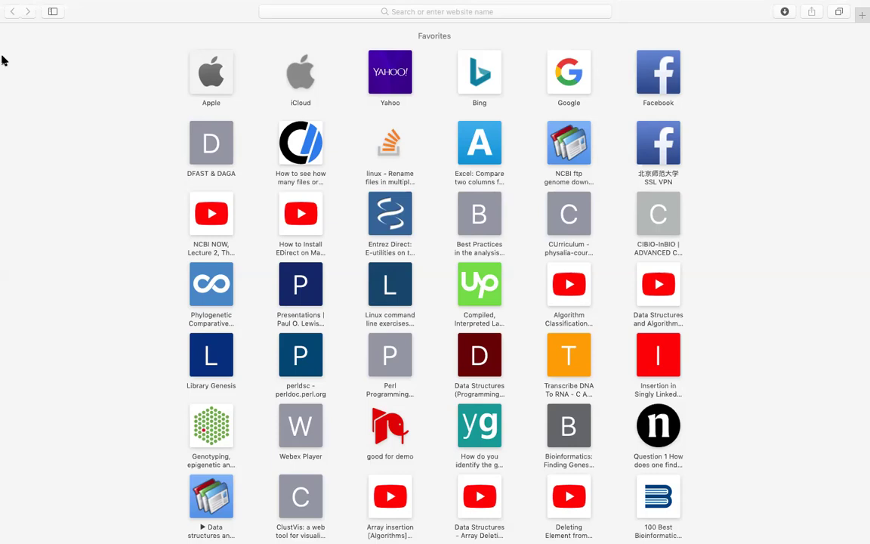
{"action": "left_click", "coordinate": [550, 78]}
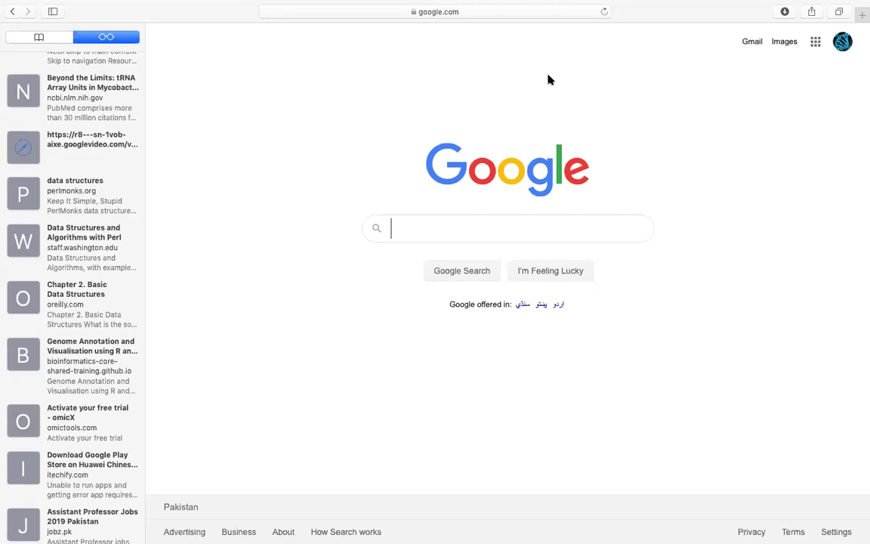
{"action": "mouse_move", "coordinate": [39, 5]}
{"action": "left_click", "coordinate": [36, 25]}
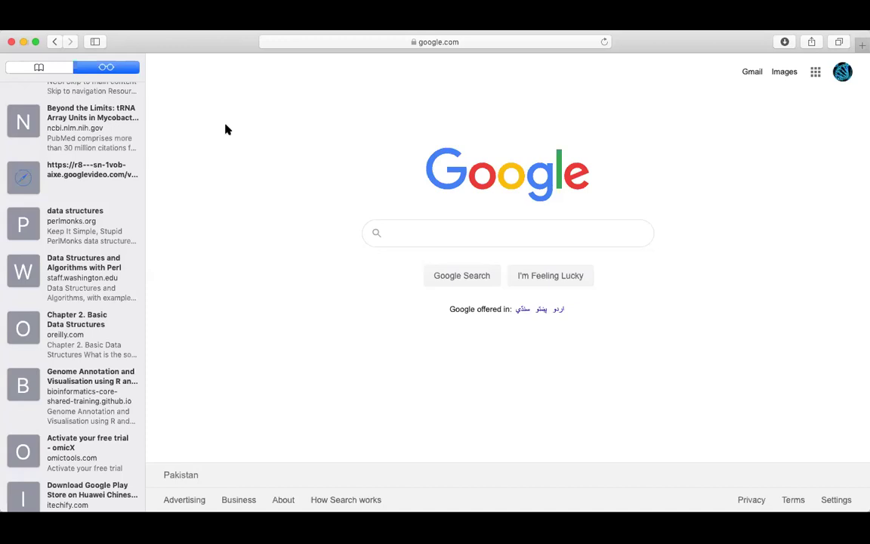
{"action": "left_click", "coordinate": [36, 42]}
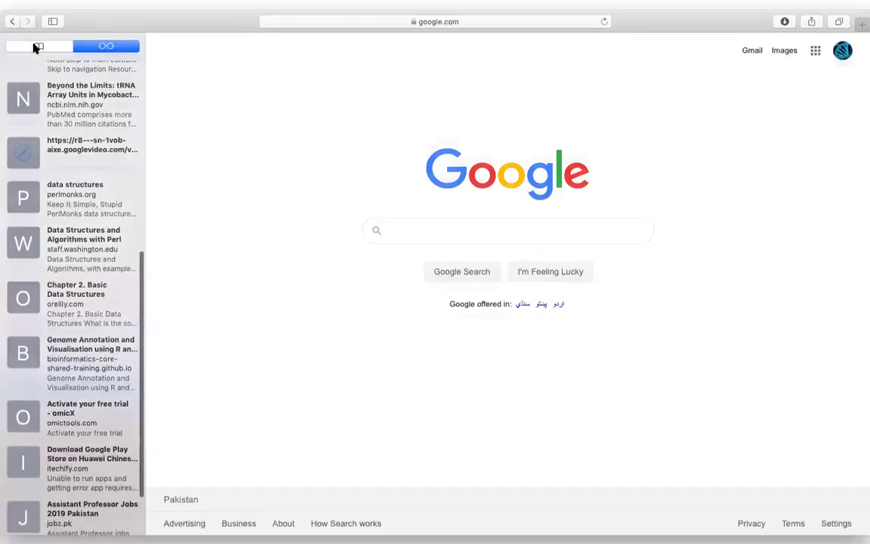
{"action": "mouse_move", "coordinate": [218, 3]}
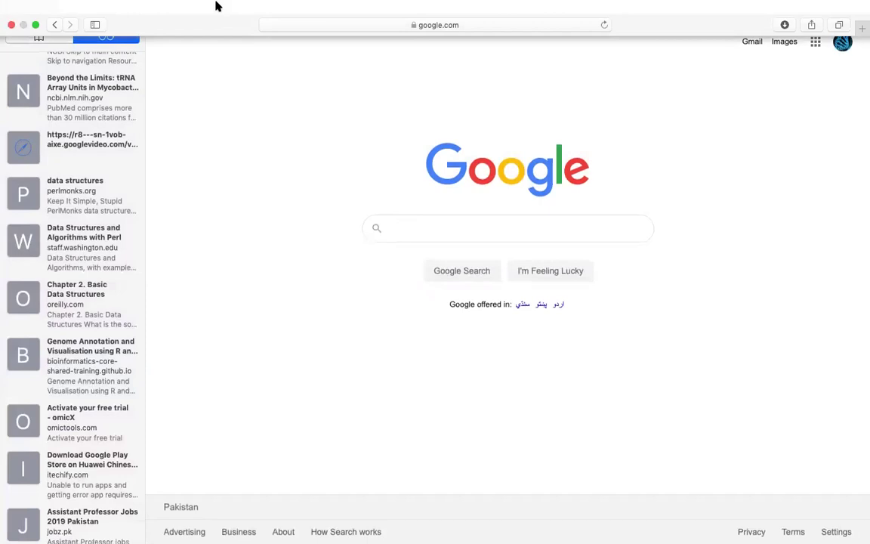
Step: Search Google for "clustalw" and open the GenomeNet Multiple Sequence Alignment - CLUSTALW page
{"action": "left_click", "coordinate": [414, 234]}
{"action": "type", "text": "cl"}
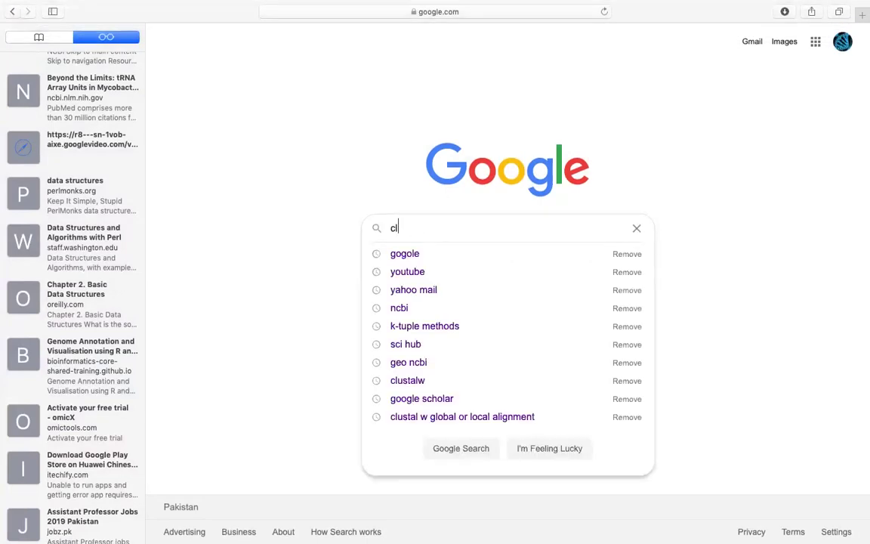
{"action": "type", "text": "ustalw"}
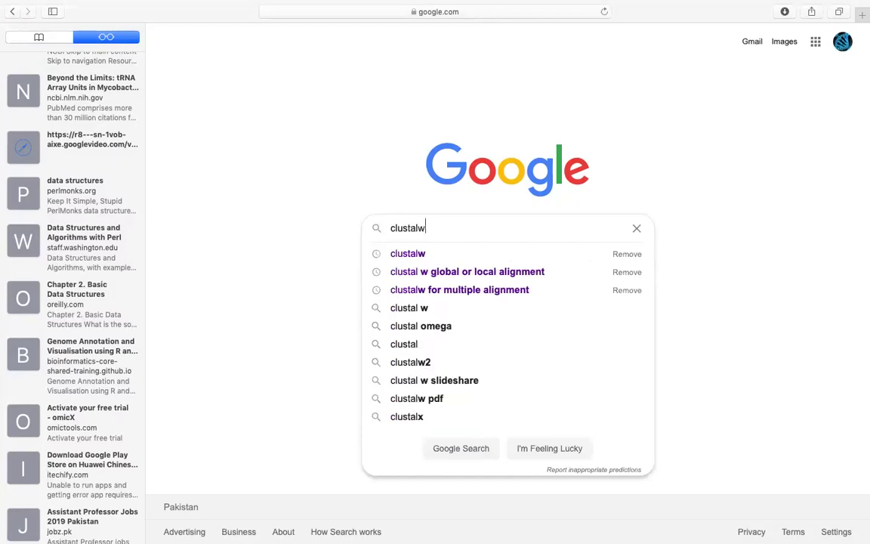
{"action": "key", "text": "Return"}
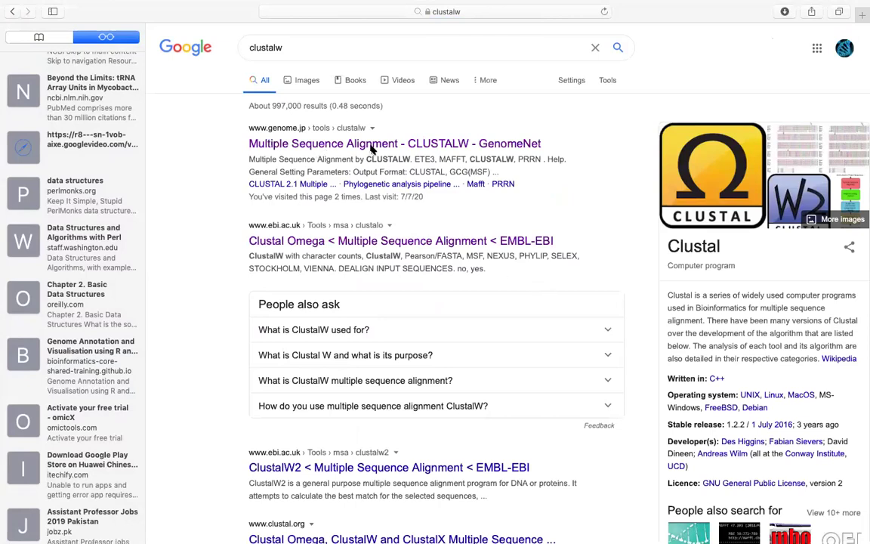
{"action": "left_click", "coordinate": [435, 146]}
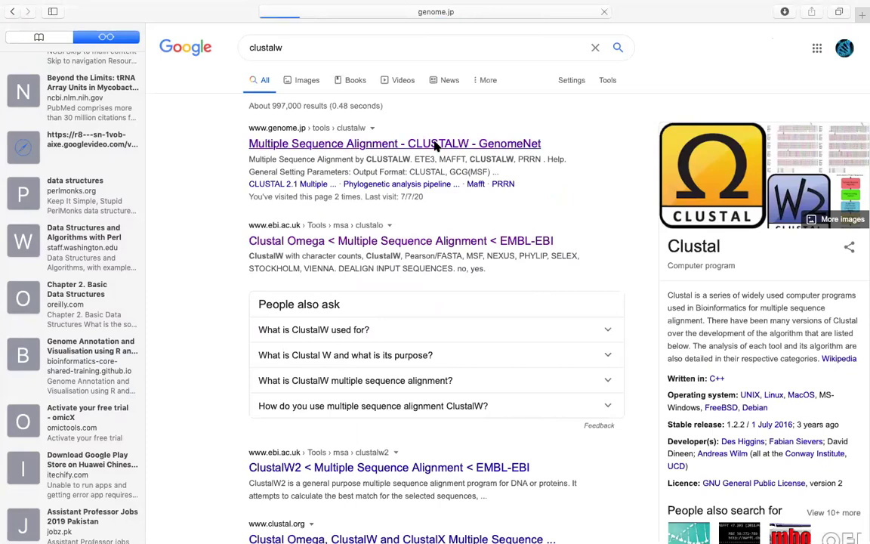
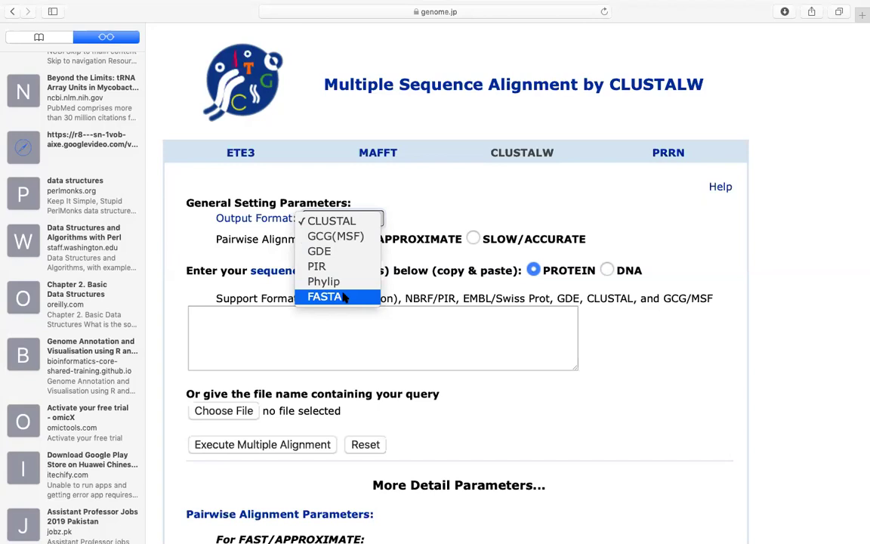
Step: Set the CLUSTALW output format to FASTA, pairwise alignment to SLOW/ACCURATE and the sequence type to PROTEIN
{"action": "left_click", "coordinate": [343, 298]}
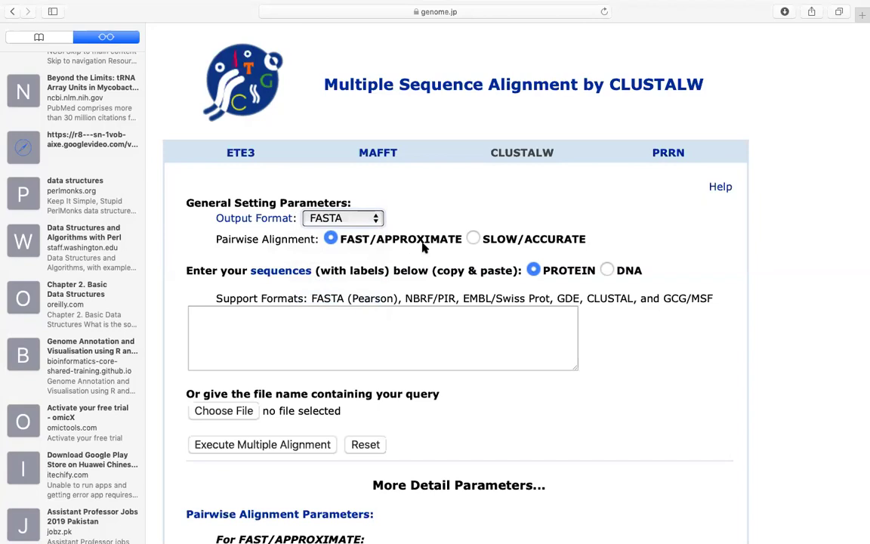
{"action": "left_click", "coordinate": [474, 238]}
{"action": "left_click", "coordinate": [331, 239]}
{"action": "left_click", "coordinate": [474, 239]}
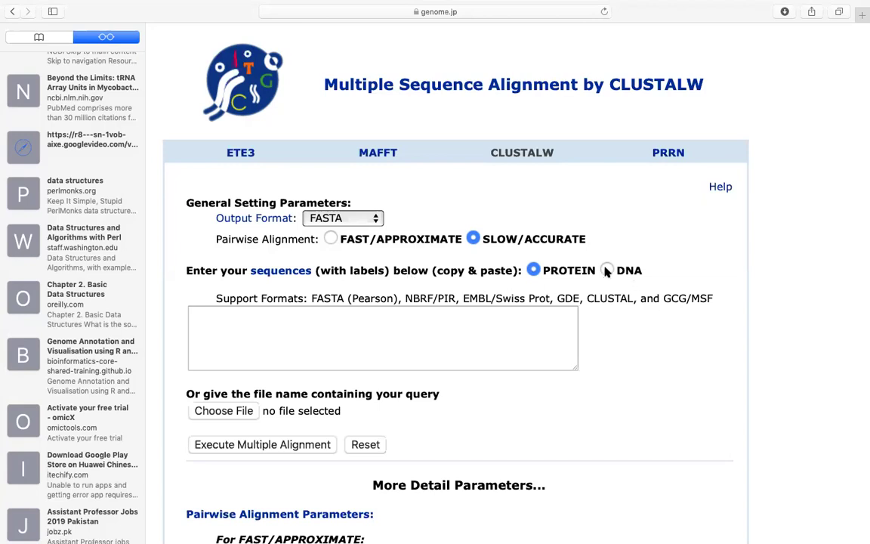
{"action": "left_click", "coordinate": [534, 271]}
{"action": "left_click", "coordinate": [444, 341]}
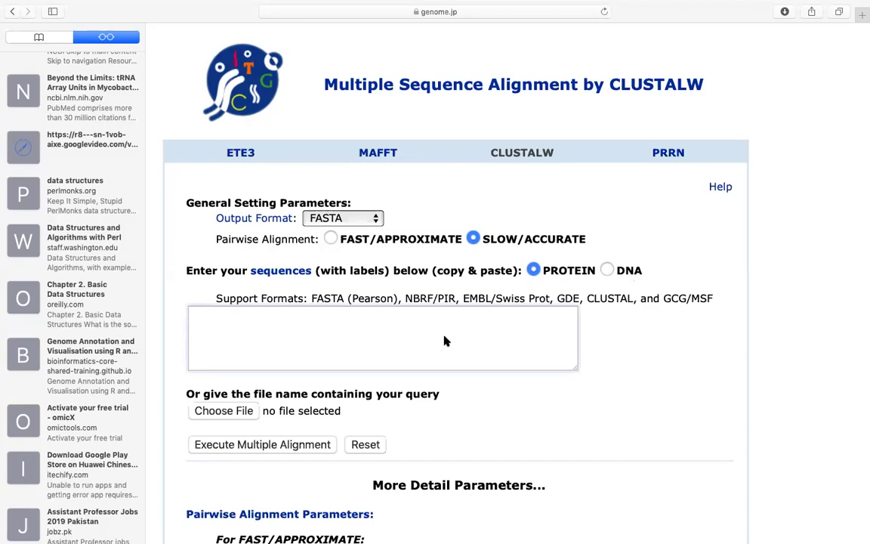
Step: Open the NCBI website (ncbi.nlm.nih.gov) in a new tab beside the CLUSTALW page
{"action": "mouse_move", "coordinate": [33, 4]}
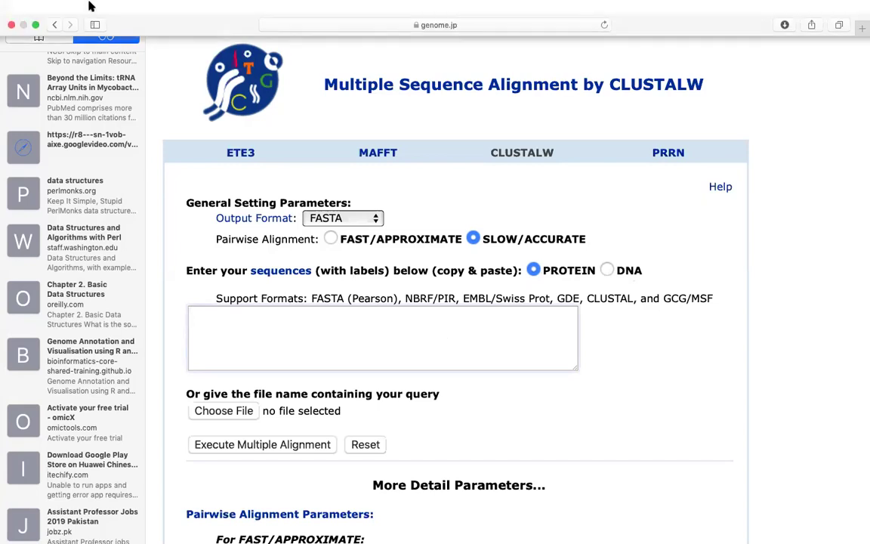
{"action": "left_click", "coordinate": [35, 25]}
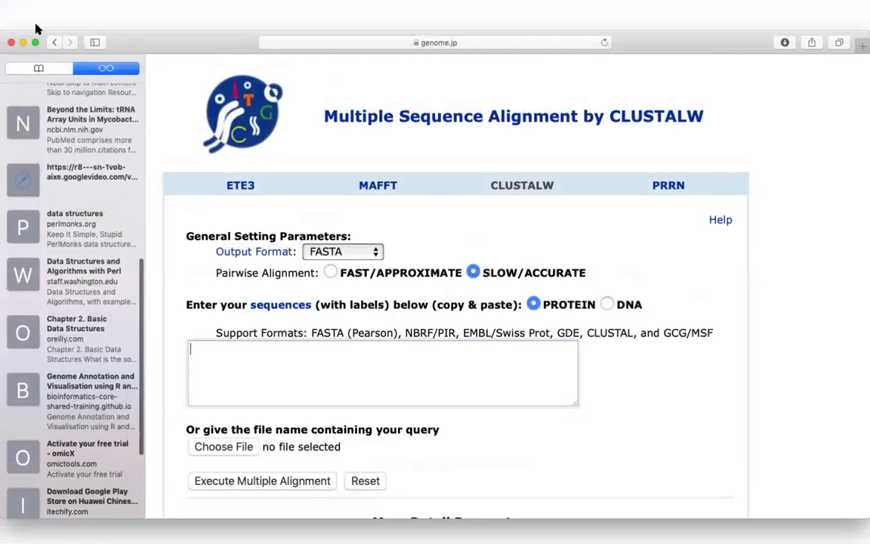
{"action": "left_click", "coordinate": [861, 44]}
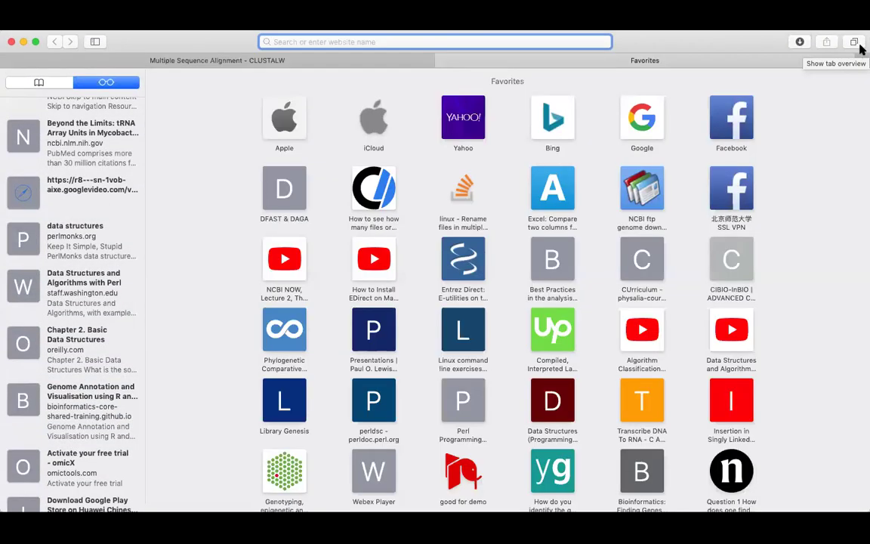
{"action": "type", "text": "ncbi.nlm.nih.gov"}
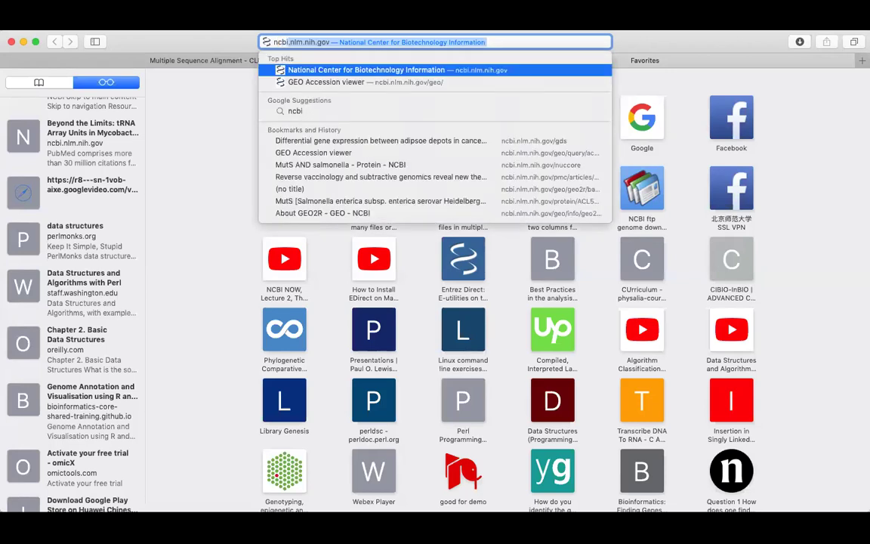
{"action": "key", "text": "Return"}
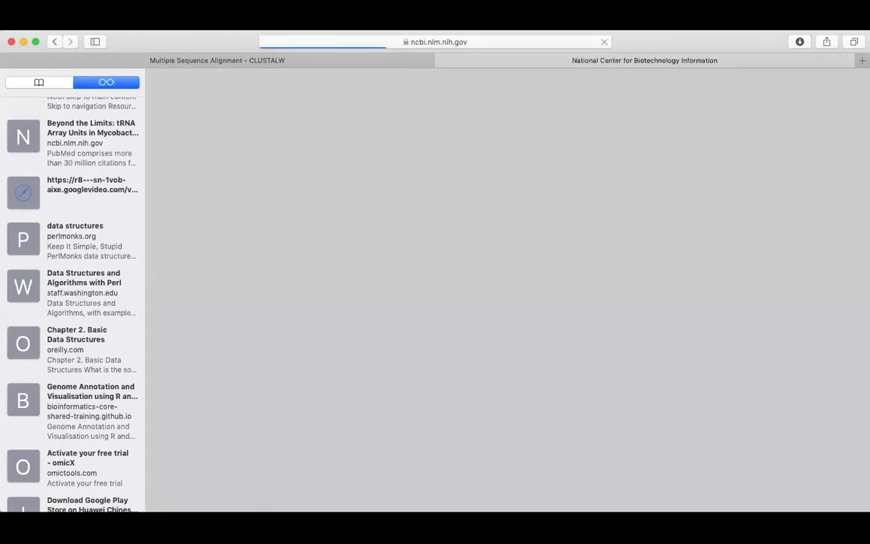
{"action": "left_click", "coordinate": [36, 42]}
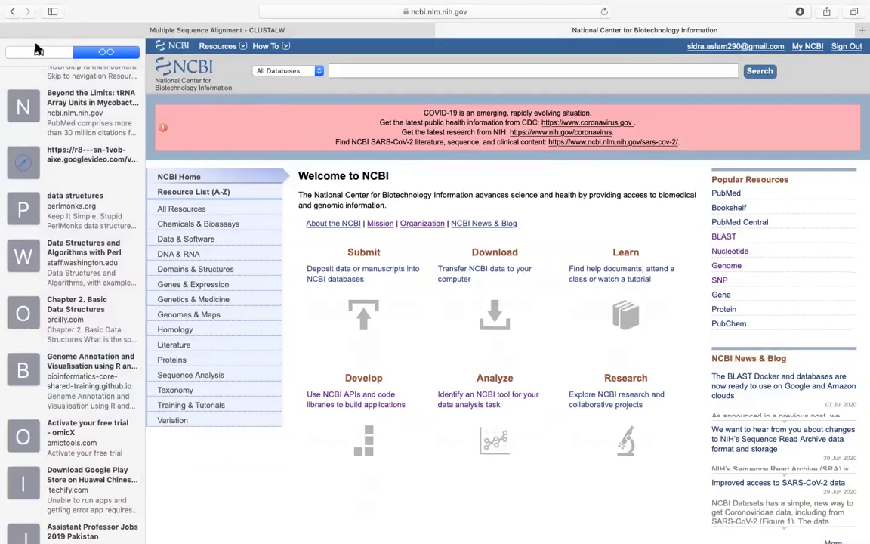
Step: Search the NCBI Protein database for "mutS salmonella enterobacter" and open the 855 aa MutS record for Salmonella enterica subsp. enterica
{"action": "left_click", "coordinate": [153, 31]}
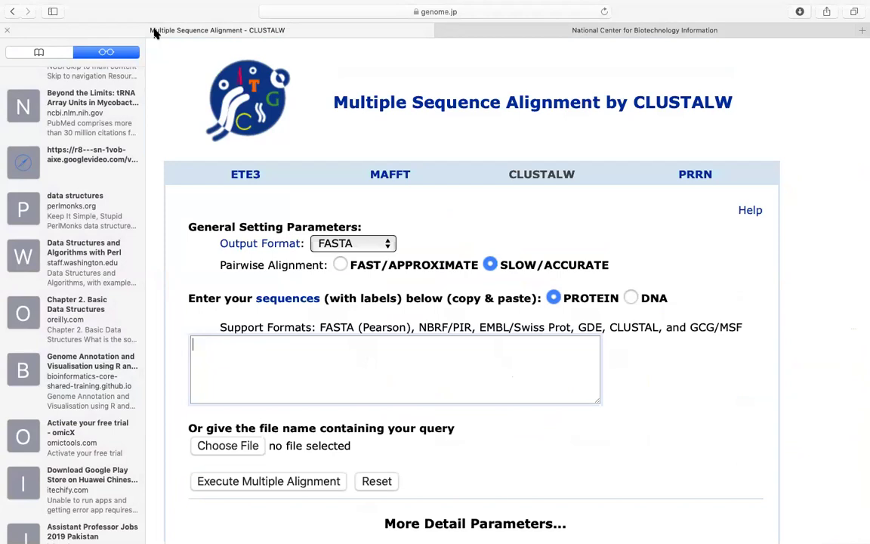
{"action": "left_click", "coordinate": [602, 32]}
{"action": "left_click", "coordinate": [350, 70]}
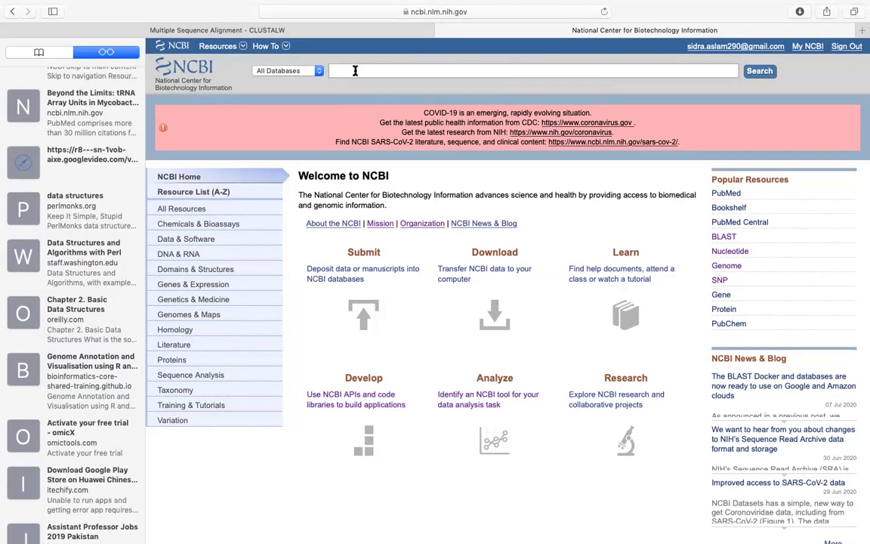
{"action": "left_click", "coordinate": [318, 70]}
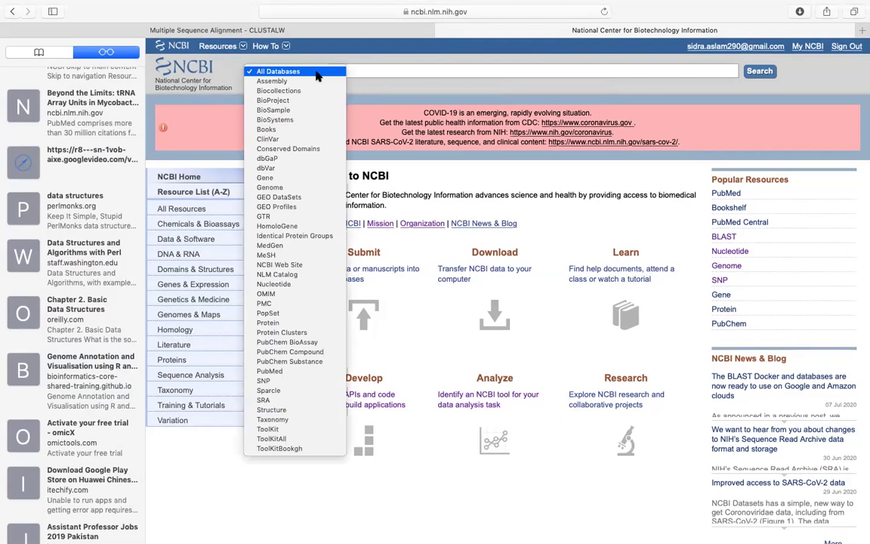
{"action": "left_click", "coordinate": [273, 323]}
{"action": "left_click", "coordinate": [357, 71]}
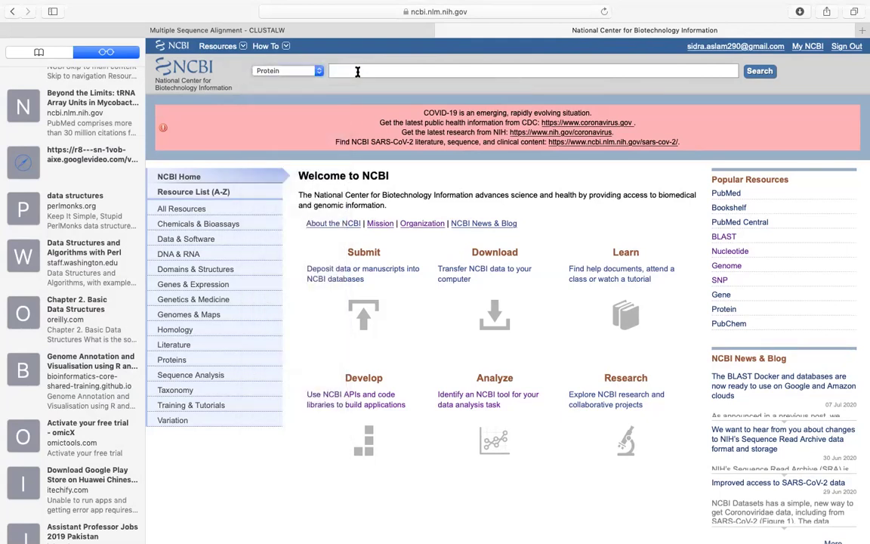
{"action": "type", "text": "mutS"}
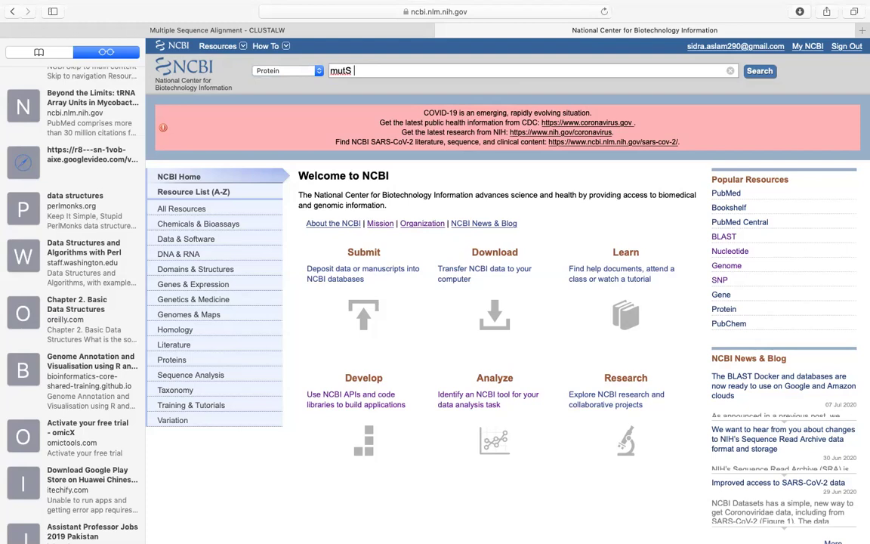
{"action": "type", "text": "salmonella enterobacter"}
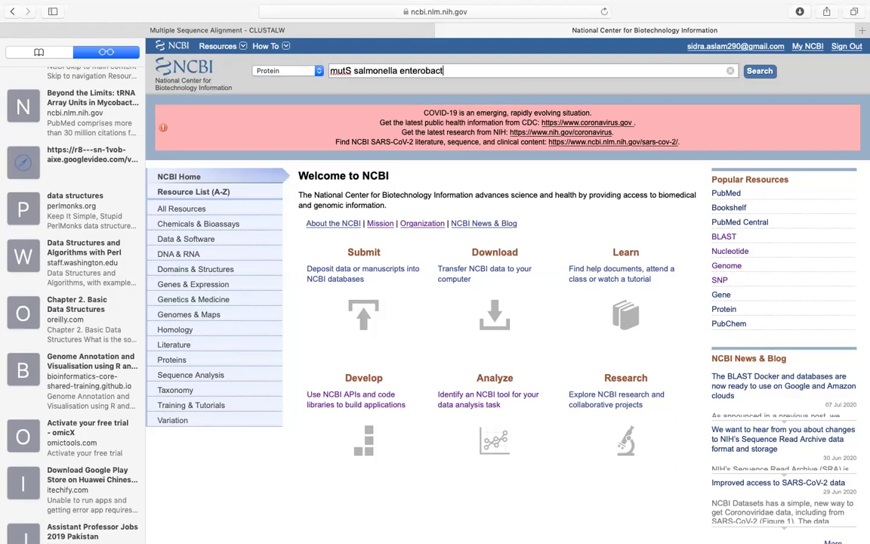
{"action": "left_click", "coordinate": [763, 71]}
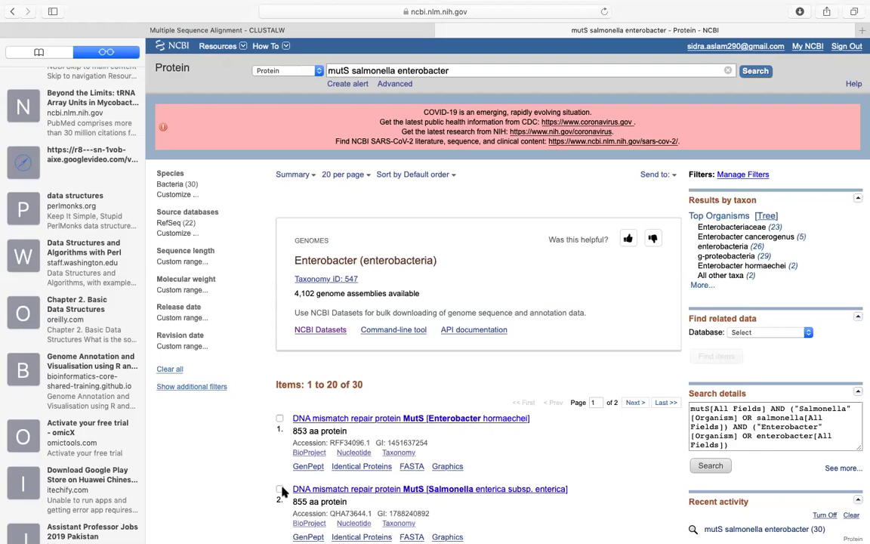
{"action": "scroll", "coordinate": [202, 479], "scroll_direction": "down", "scroll_amount": 3}
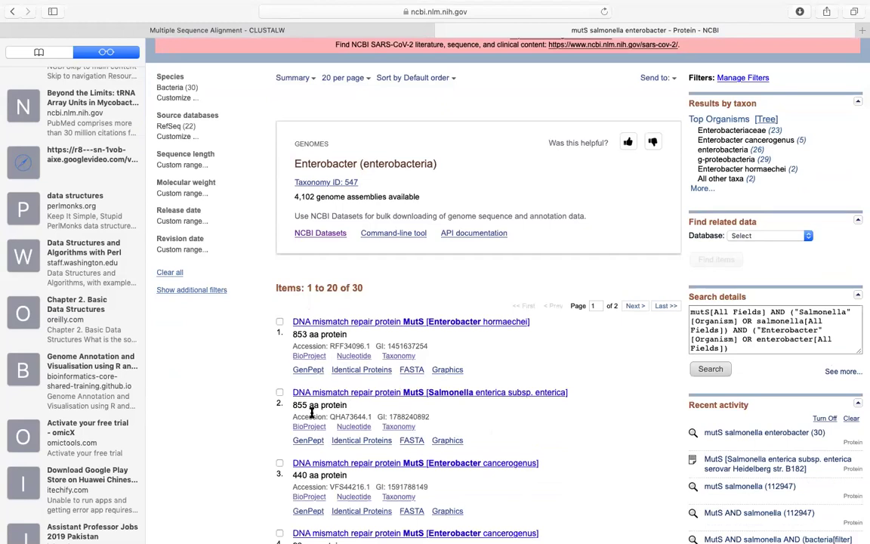
{"action": "left_click", "coordinate": [400, 394]}
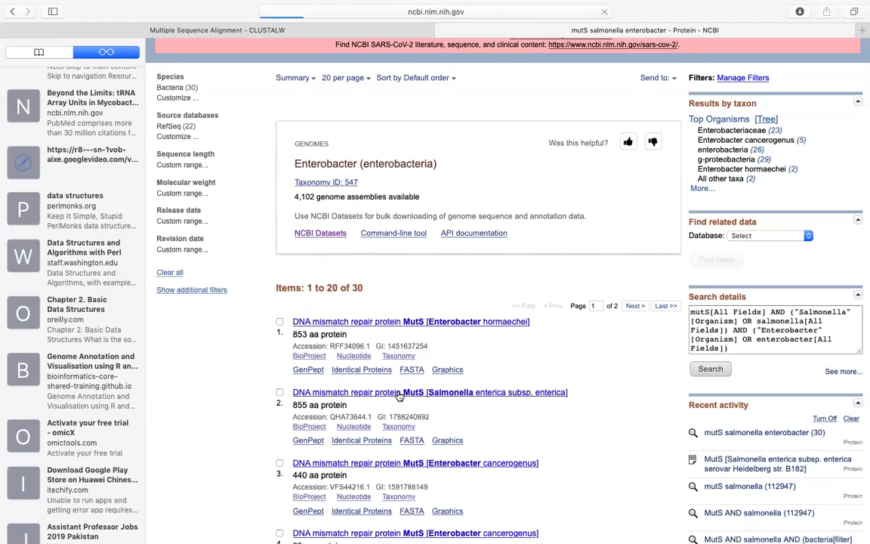
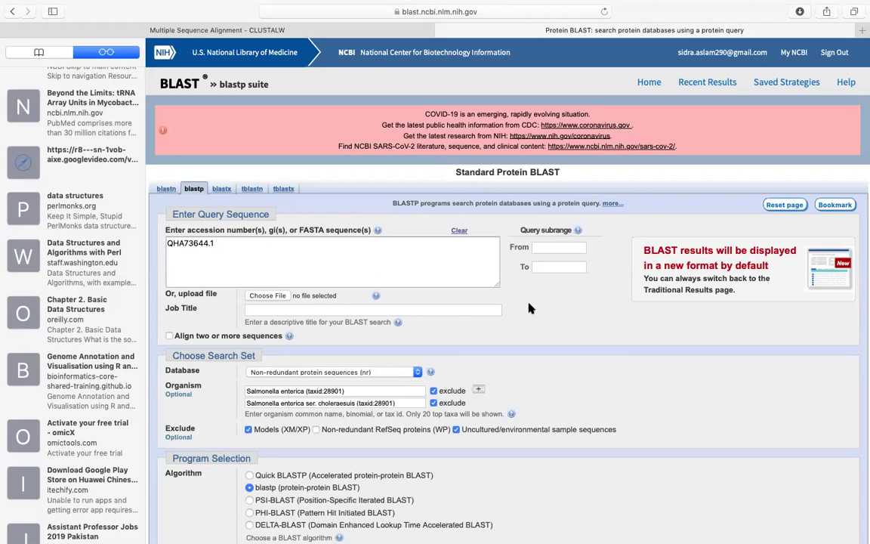
Step: Check the query accession QHA73644.1 in the blastp form and choose Non-redundant protein sequences (nr) as the database
{"action": "scroll", "coordinate": [528, 308], "scroll_direction": "down", "scroll_amount": 2}
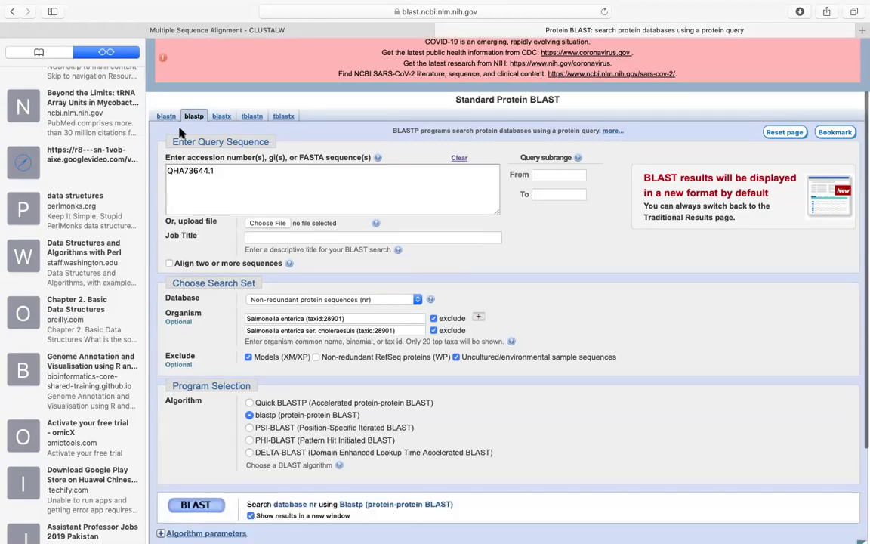
{"action": "left_click", "coordinate": [222, 172]}
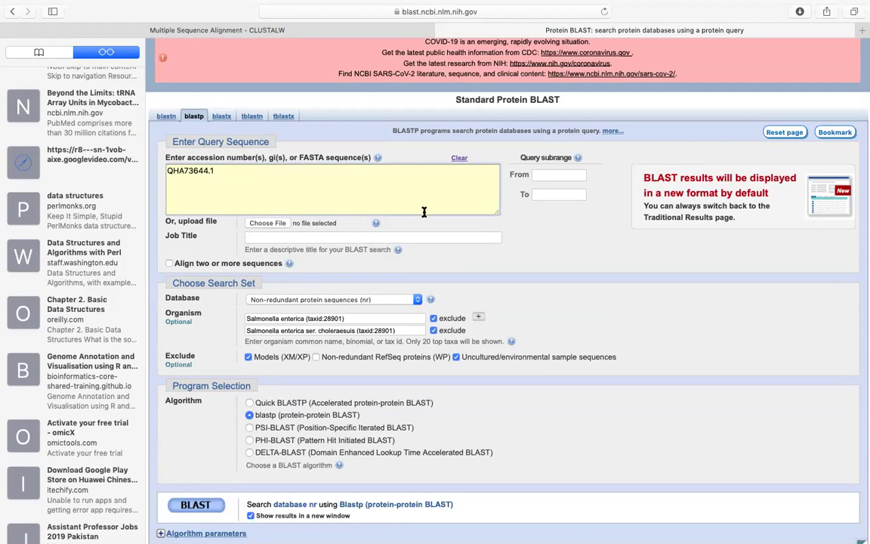
{"action": "left_click_drag", "start_coordinate": [228, 169], "coordinate": [158, 170]}
{"action": "left_click", "coordinate": [418, 299]}
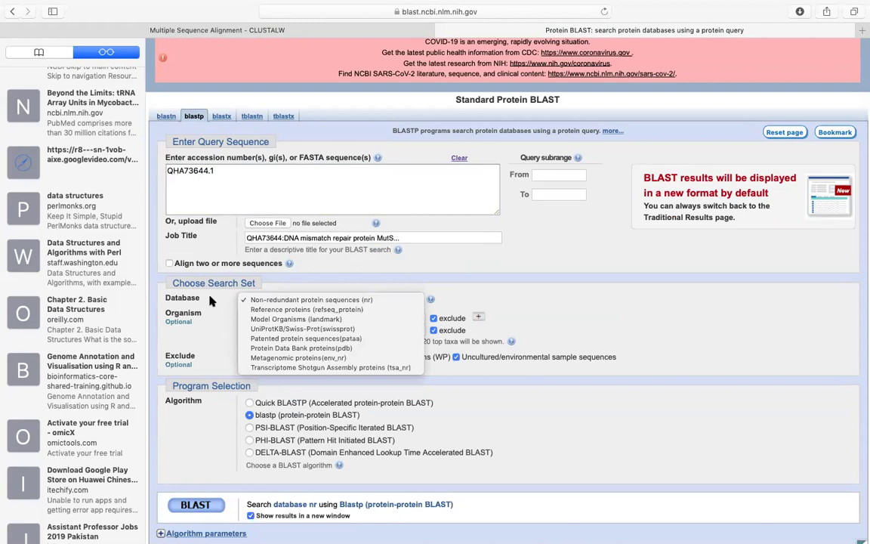
{"action": "left_click", "coordinate": [308, 302]}
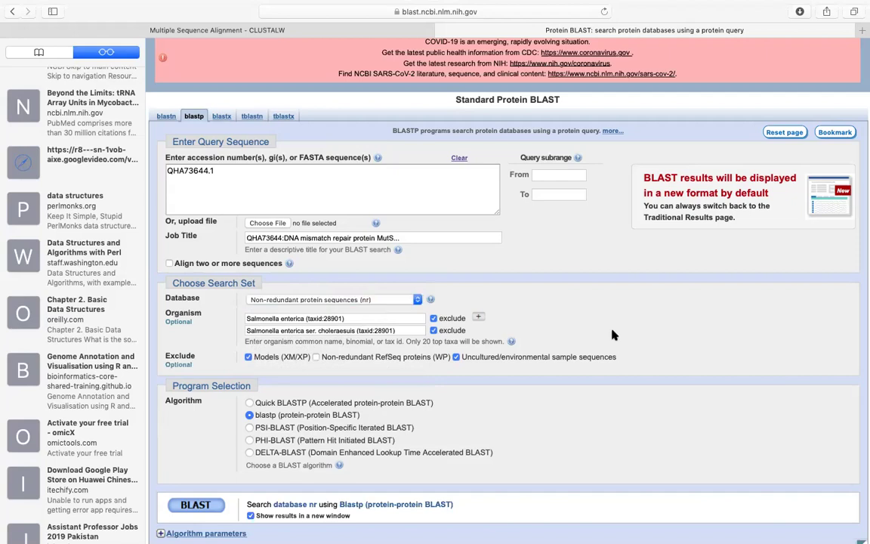
Step: Replace the first excluded organism entry with a search for "salmonella enter" and choose Salmonella enterica (taxid:28901)
{"action": "scroll", "coordinate": [614, 334], "scroll_direction": "down", "scroll_amount": 2}
{"action": "left_click", "coordinate": [351, 243]}
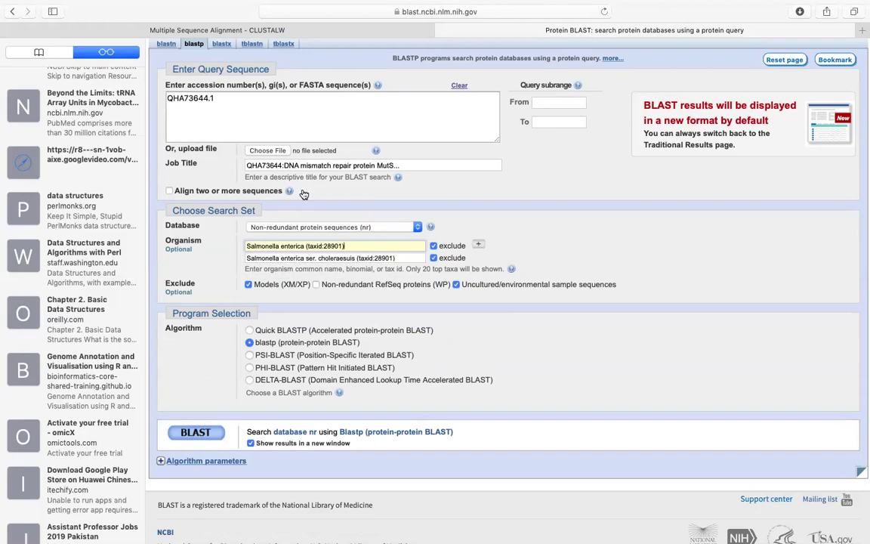
{"action": "key", "text": "BackSpace"}
{"action": "key", "text": "BackSpace"}
{"action": "key", "text": "BackSpace"}
{"action": "key", "text": "BackSpace"}
{"action": "key", "text": "BackSpace"}
{"action": "key", "text": "BackSpace"}
{"action": "key", "text": "BackSpace"}
{"action": "key", "text": "BackSpace"}
{"action": "key", "text": "BackSpace"}
{"action": "key", "text": "BackSpace"}
{"action": "key", "text": "BackSpace"}
{"action": "key", "text": "BackSpace"}
{"action": "key", "text": "BackSpace"}
{"action": "key", "text": "BackSpace"}
{"action": "key", "text": "BackSpace"}
{"action": "key", "text": "BackSpace"}
{"action": "key", "text": "BackSpace"}
{"action": "key", "text": "BackSpace"}
{"action": "key", "text": "BackSpace"}
{"action": "key", "text": "BackSpace"}
{"action": "key", "text": "BackSpace"}
{"action": "key", "text": "BackSpace"}
{"action": "key", "text": "BackSpace"}
{"action": "key", "text": "BackSpace"}
{"action": "key", "text": "BackSpace"}
{"action": "key", "text": "BackSpace"}
{"action": "key", "text": "BackSpace"}
{"action": "key", "text": "BackSpace"}
{"action": "key", "text": "BackSpace"}
{"action": "key", "text": "BackSpace"}
{"action": "key", "text": "BackSpace"}
{"action": "key", "text": "BackSpace"}
{"action": "key", "text": "BackSpace"}
{"action": "type", "text": "salmonella enter"}
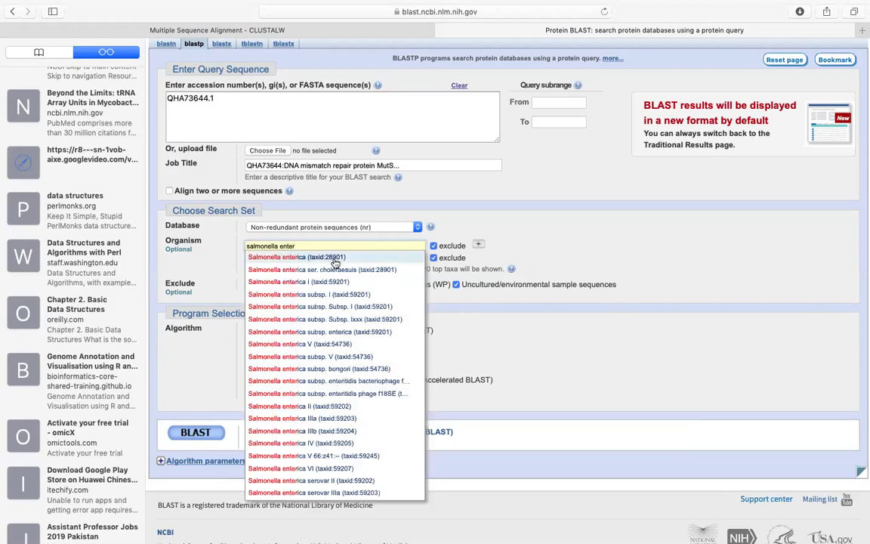
{"action": "left_click", "coordinate": [335, 258]}
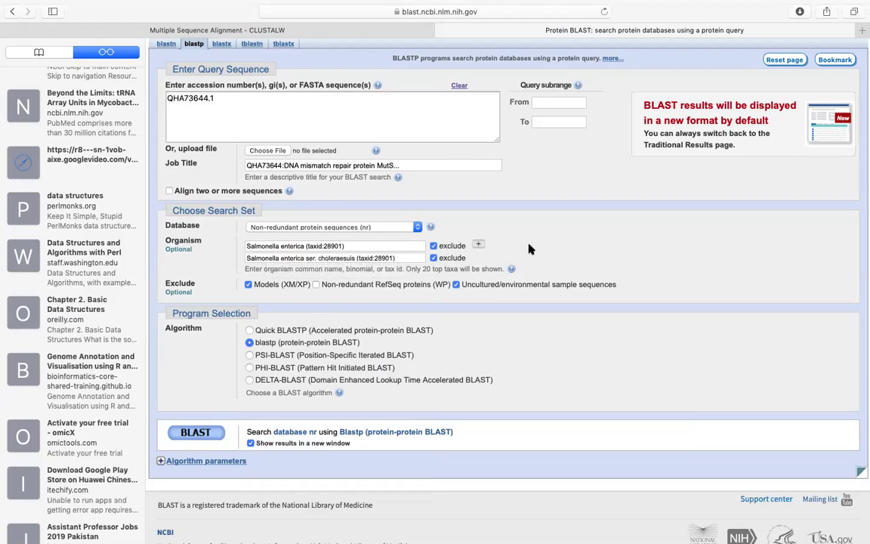
Step: Check both excluded organism entries against the query accession in the blastp form
{"action": "left_click", "coordinate": [352, 243]}
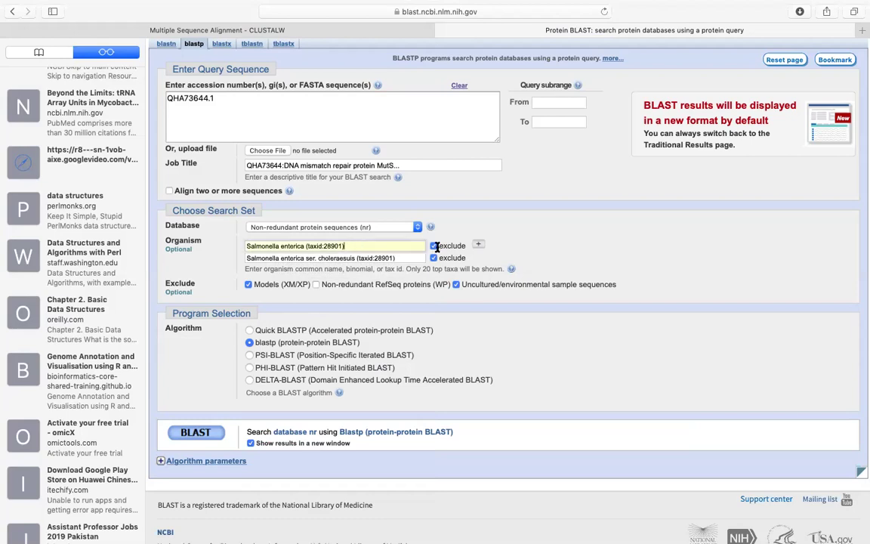
{"action": "left_click", "coordinate": [411, 257]}
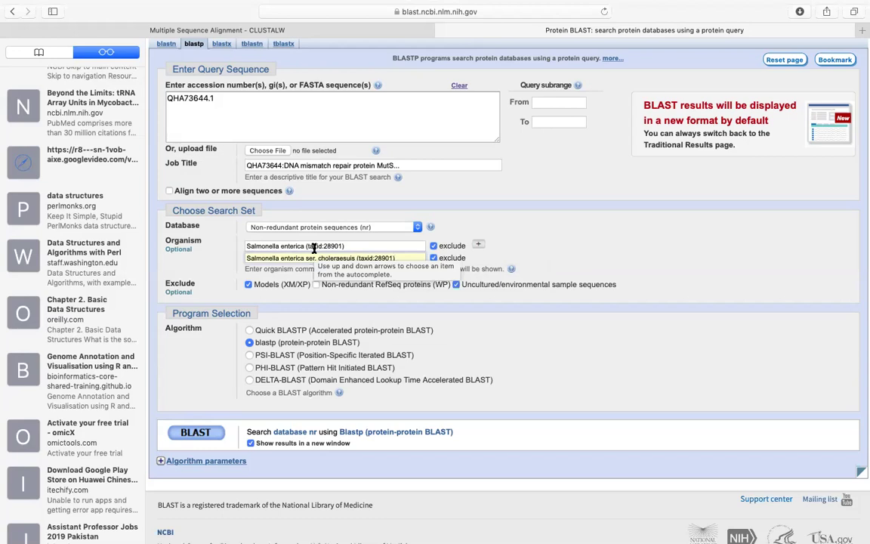
{"action": "left_click", "coordinate": [222, 97]}
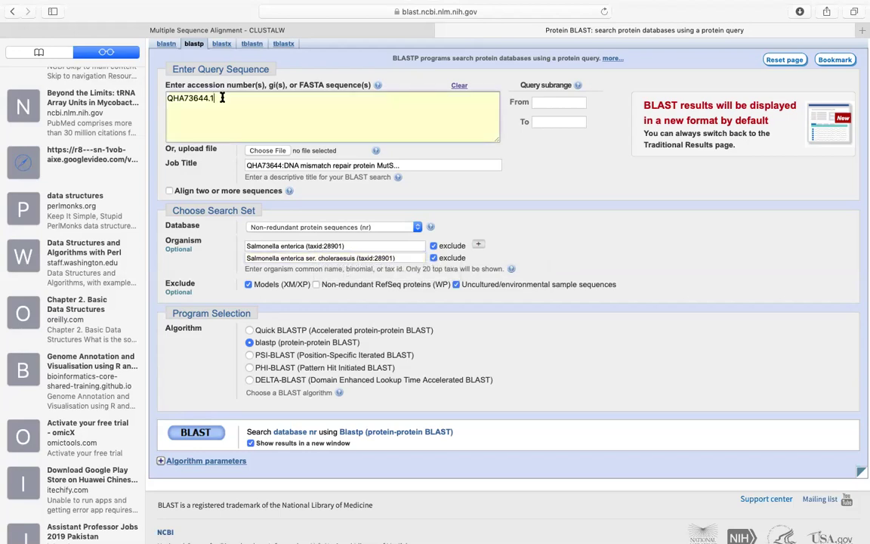
{"action": "left_click_drag", "start_coordinate": [220, 97], "coordinate": [163, 98]}
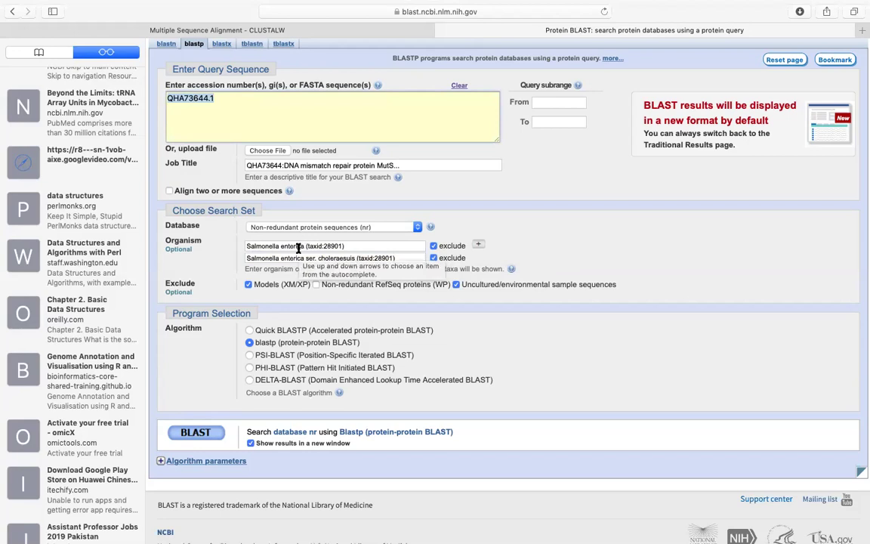
{"action": "left_click", "coordinate": [367, 245]}
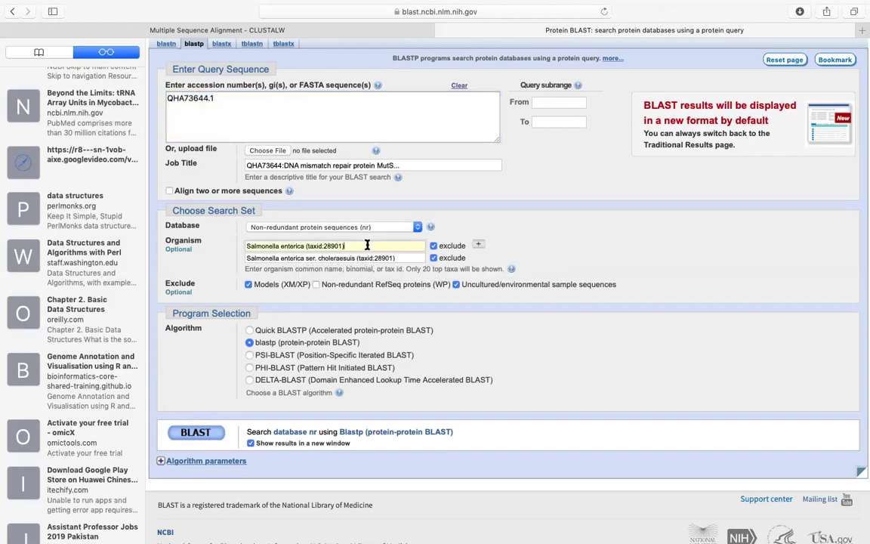
{"action": "left_click", "coordinate": [220, 98]}
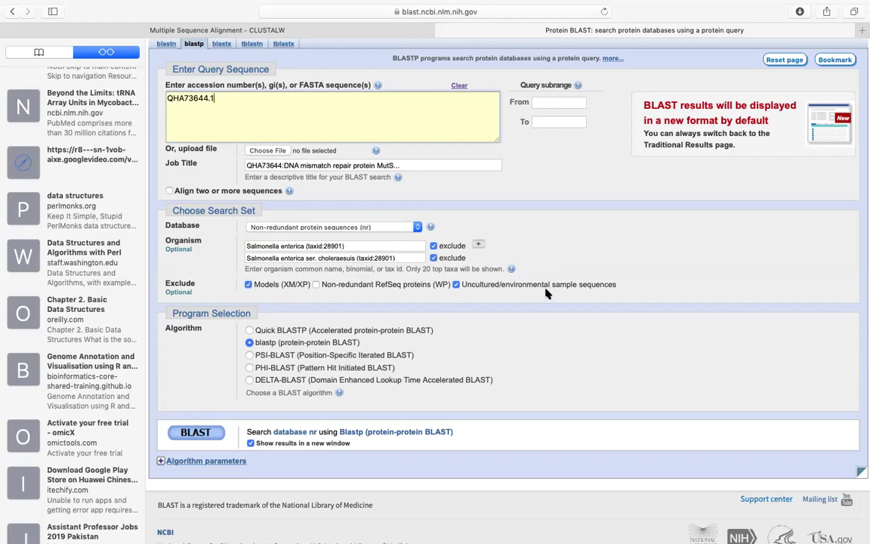
Step: Turn the Models (XM/XP) and Uncultured/environmental sample sequences exclusions off and back on
{"action": "left_click", "coordinate": [248, 284]}
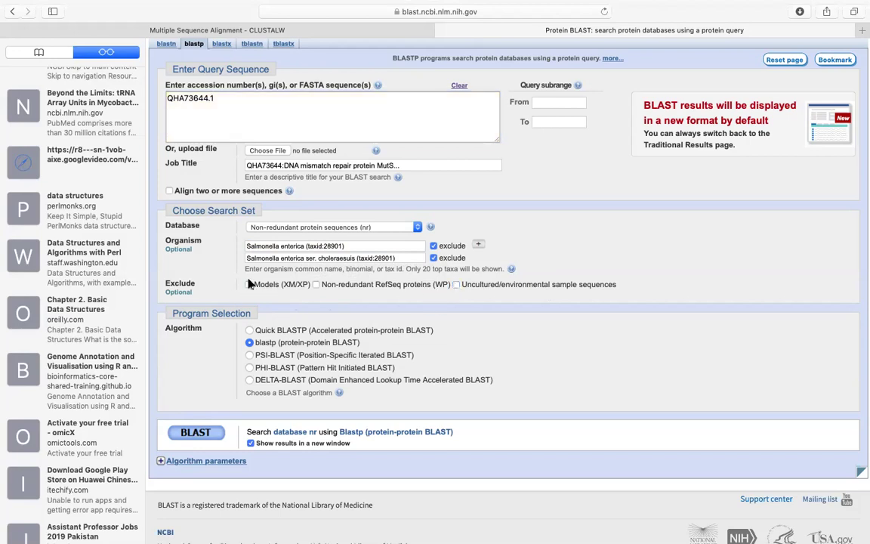
{"action": "left_click", "coordinate": [249, 285]}
{"action": "left_click", "coordinate": [456, 285]}
{"action": "left_click", "coordinate": [456, 284]}
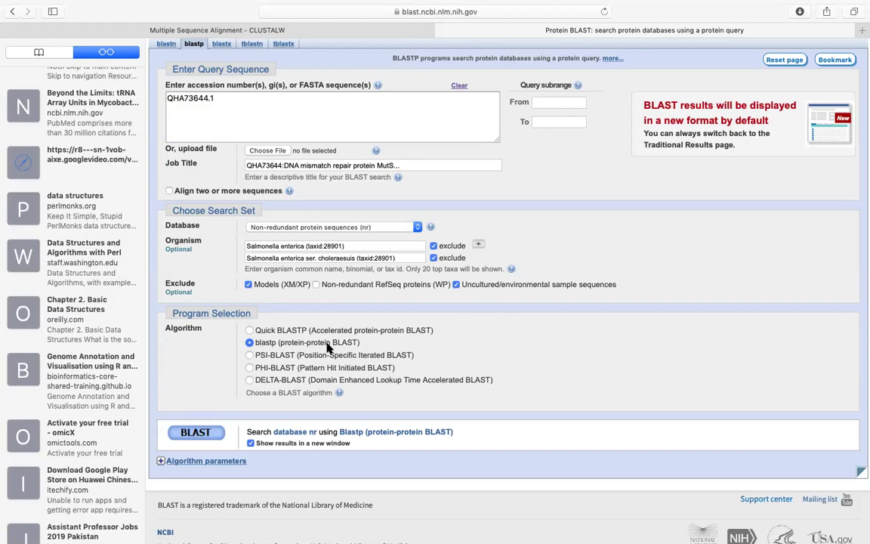
Step: Try to run the blastp search, look at the CLUSTALW page while waiting, and return to the blastp form
{"action": "left_click", "coordinate": [212, 430]}
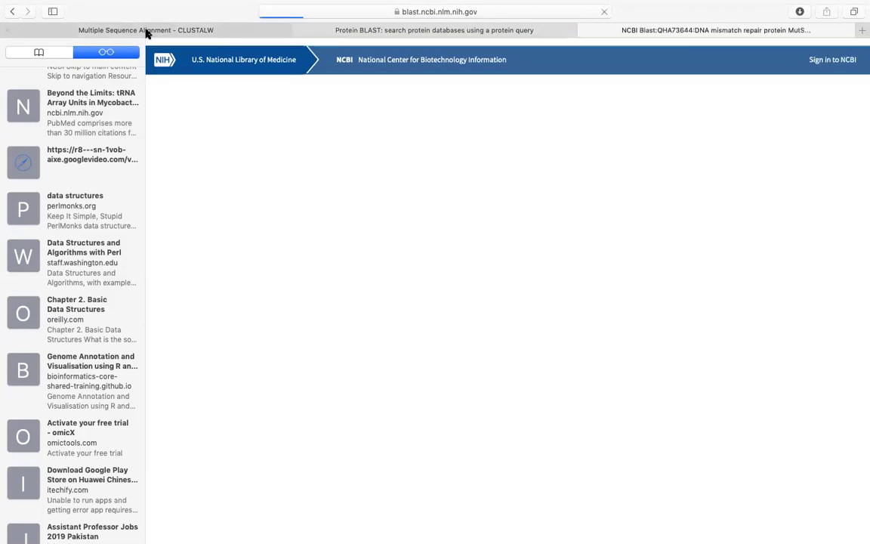
{"action": "left_click", "coordinate": [147, 32]}
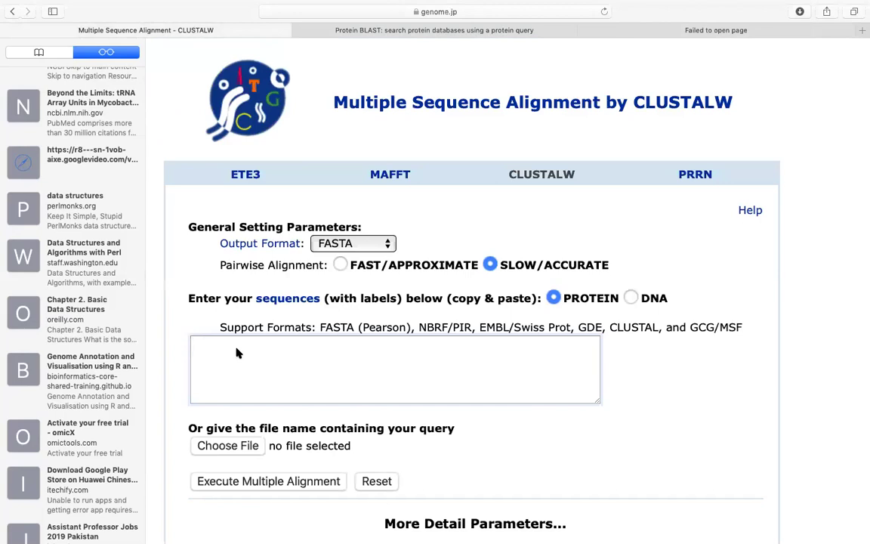
{"action": "left_click", "coordinate": [498, 34]}
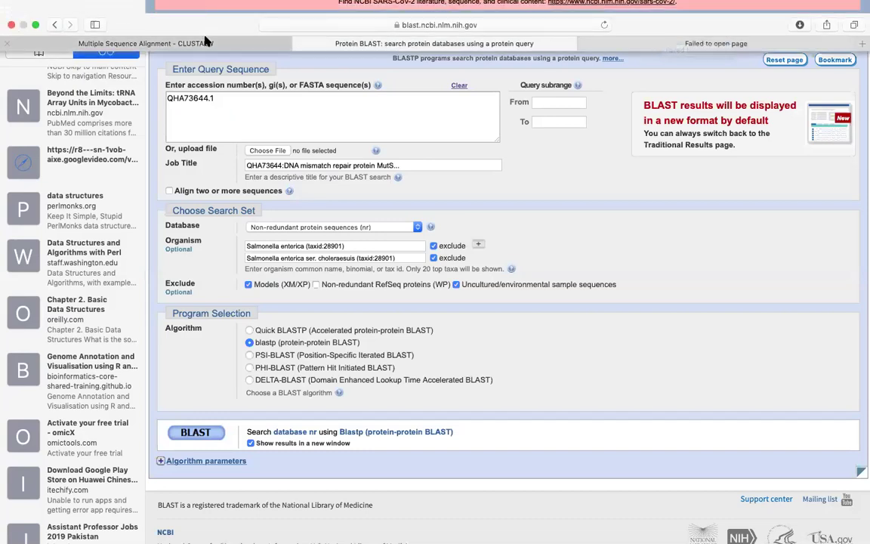
{"action": "left_click", "coordinate": [185, 42]}
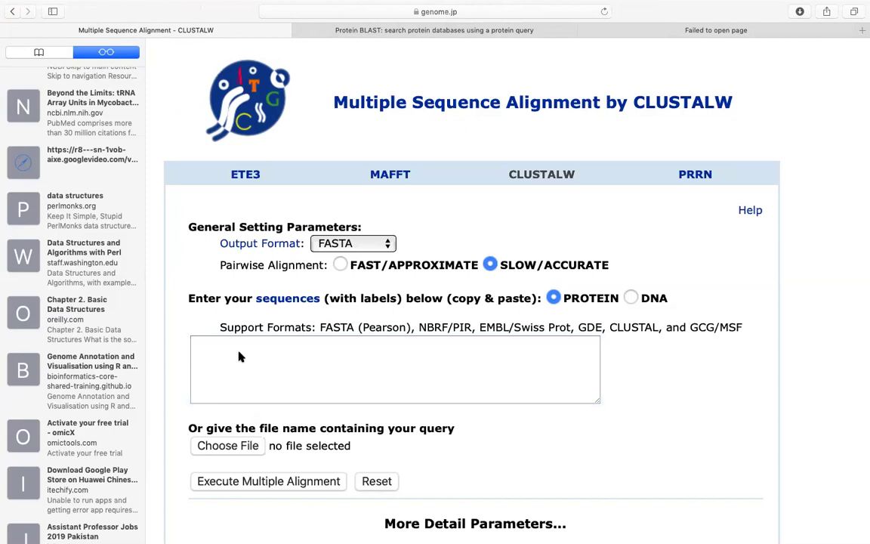
{"action": "left_click", "coordinate": [350, 33]}
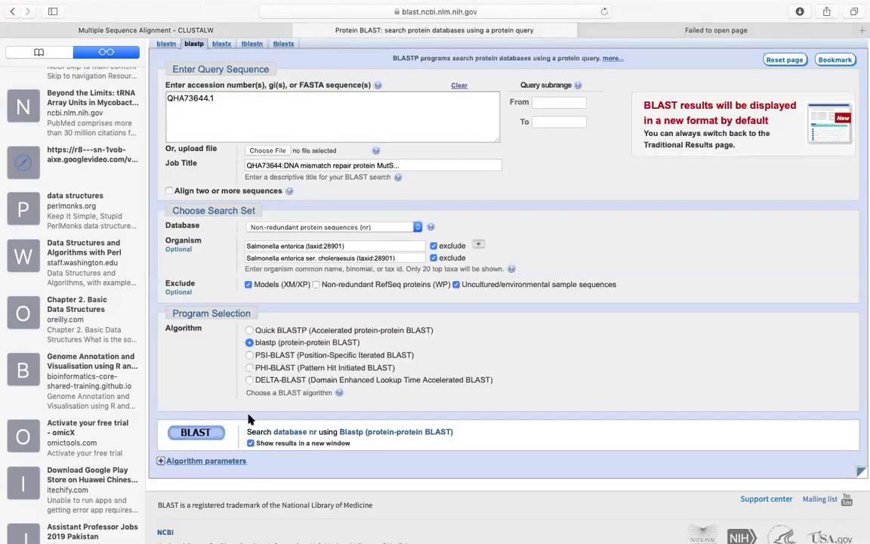
{"action": "left_click", "coordinate": [695, 33]}
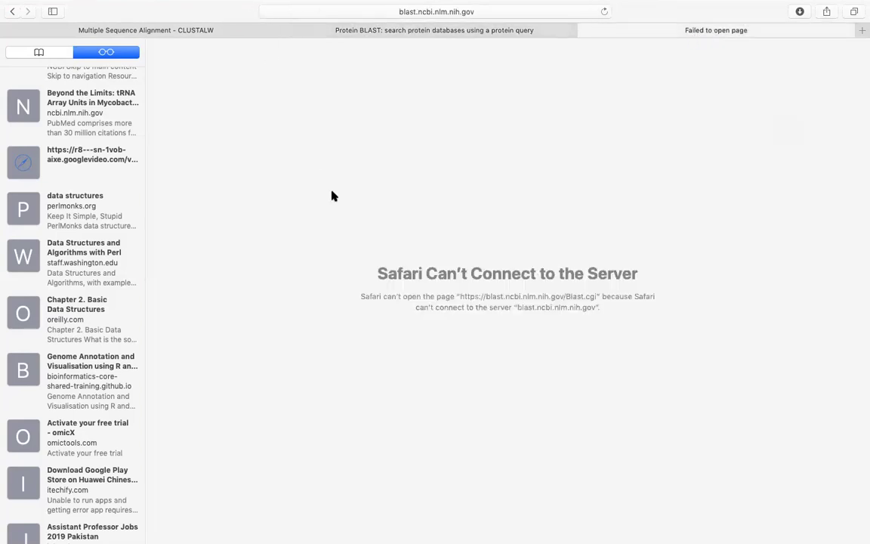
{"action": "left_click", "coordinate": [499, 28]}
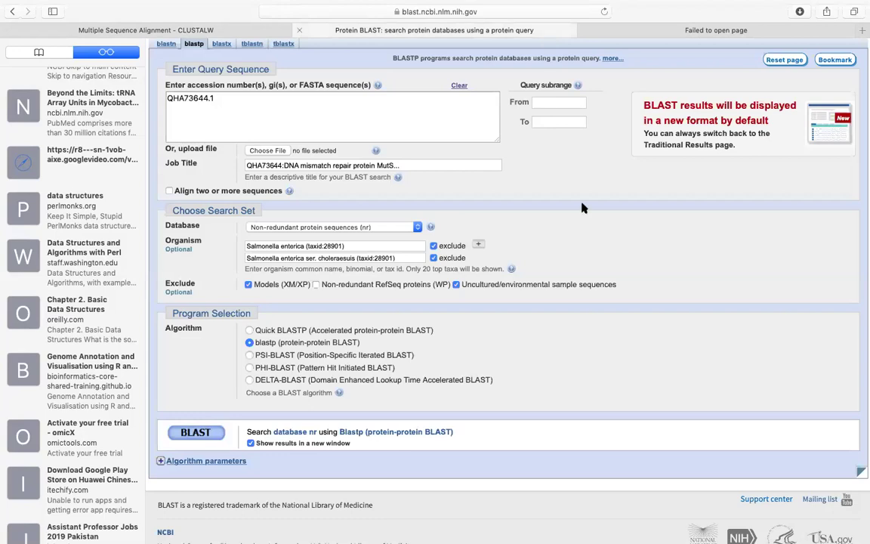
Step: Run the blastp search for QHA73644.1 again and bring up the list of sequences producing significant alignments
{"action": "left_click", "coordinate": [198, 433]}
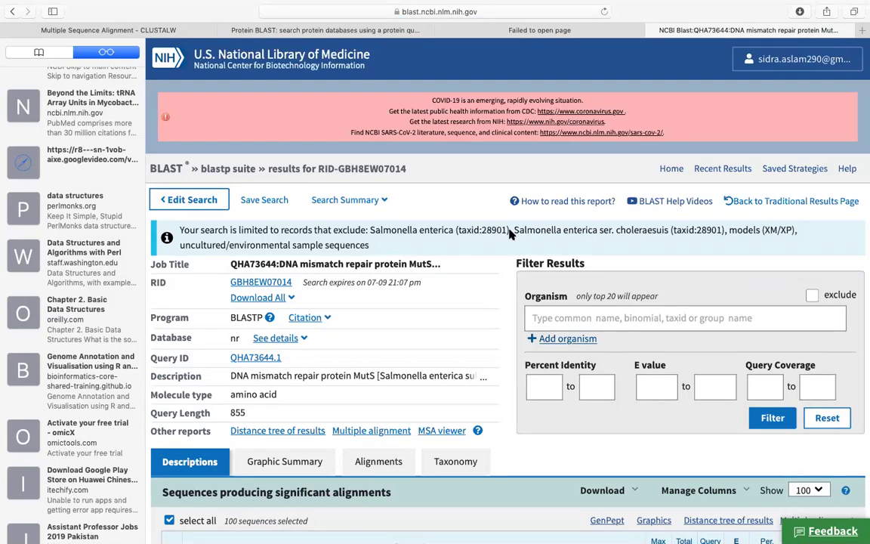
{"action": "scroll", "coordinate": [510, 234], "scroll_direction": "down", "scroll_amount": 5}
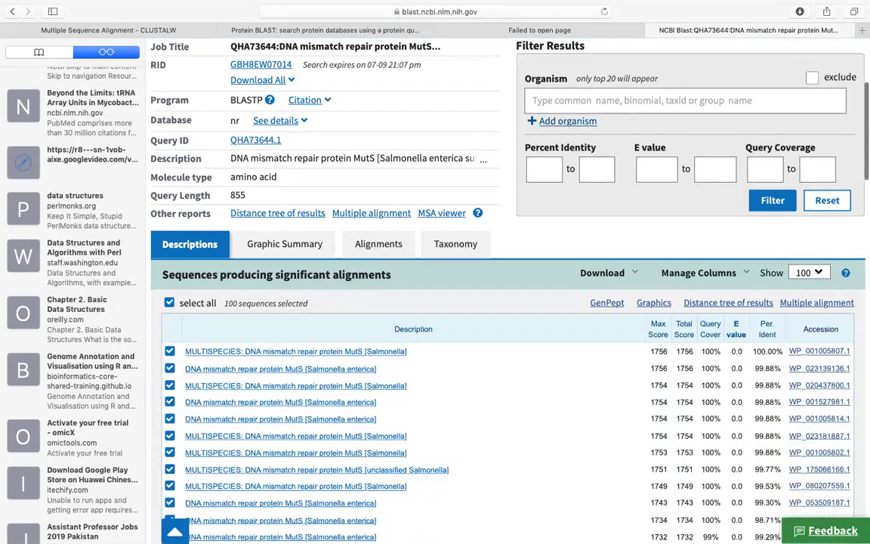
{"action": "scroll", "coordinate": [510, 287], "scroll_direction": "down", "scroll_amount": 4}
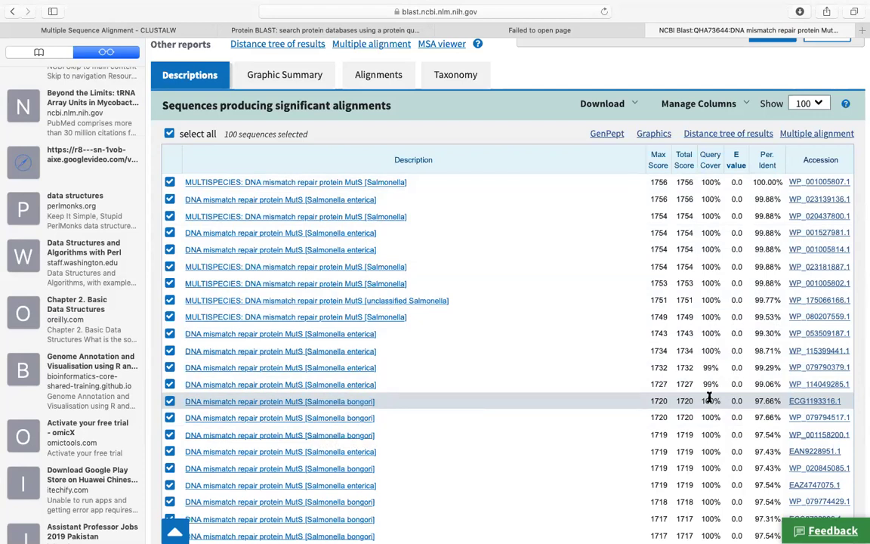
Step: Deselect all hits, then select the Salmonella bongori hit ECG1193316.1 and the Citrobacter amalonaticus hit WP_081048522.1
{"action": "left_click", "coordinate": [169, 134]}
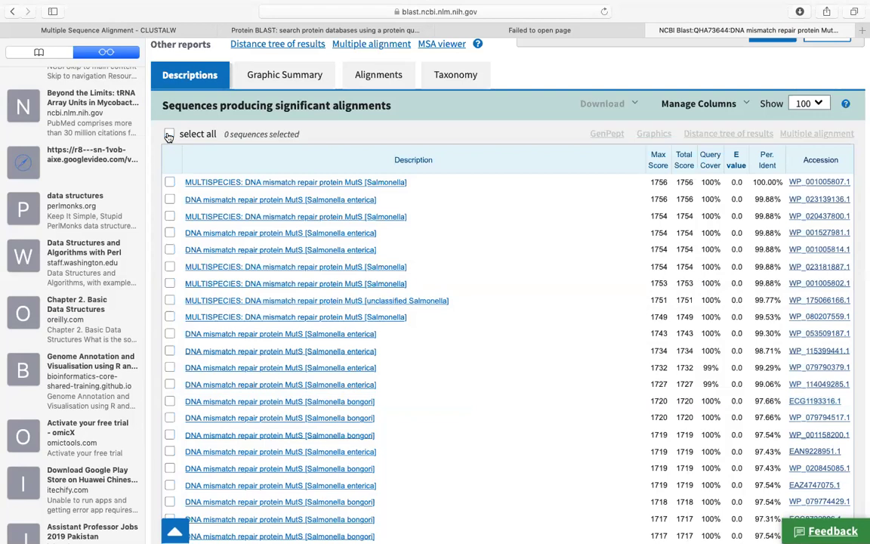
{"action": "left_click", "coordinate": [170, 401]}
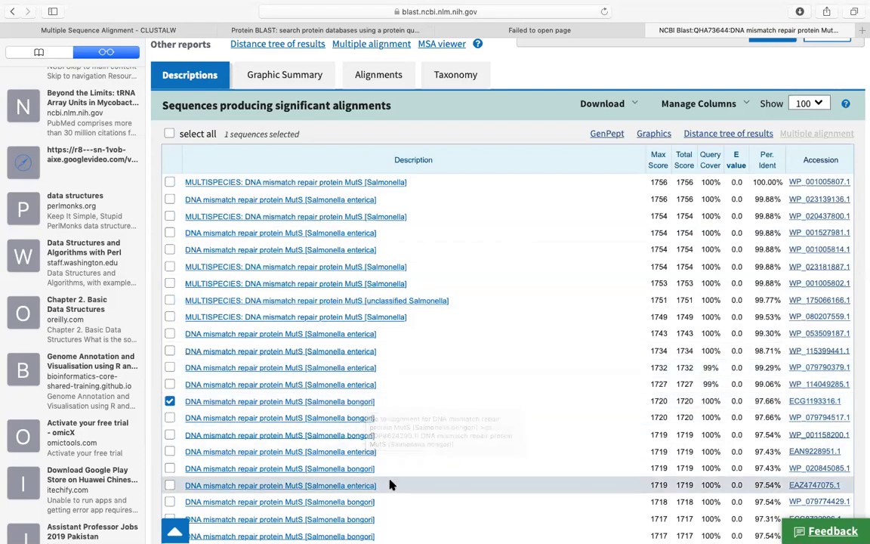
{"action": "scroll", "coordinate": [389, 485], "scroll_direction": "down", "scroll_amount": 2}
{"action": "scroll", "coordinate": [360, 488], "scroll_direction": "down", "scroll_amount": 3}
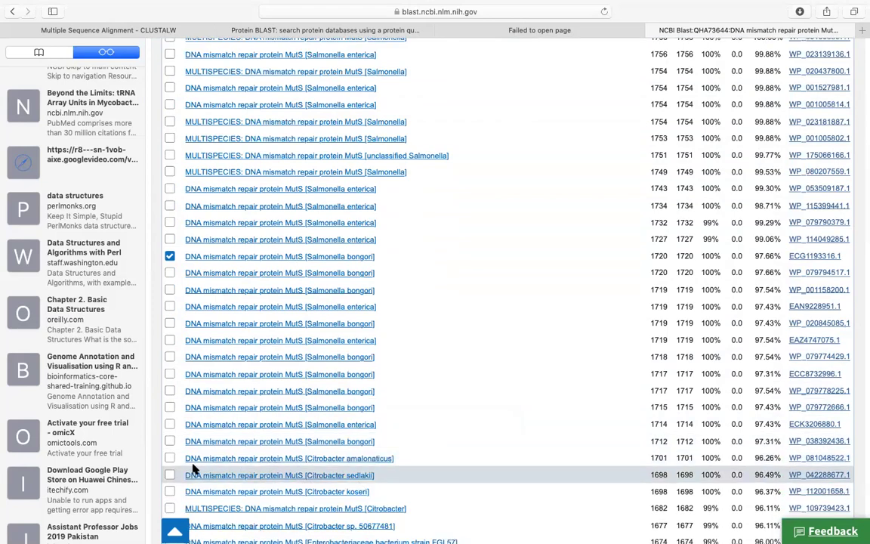
{"action": "left_click", "coordinate": [170, 459]}
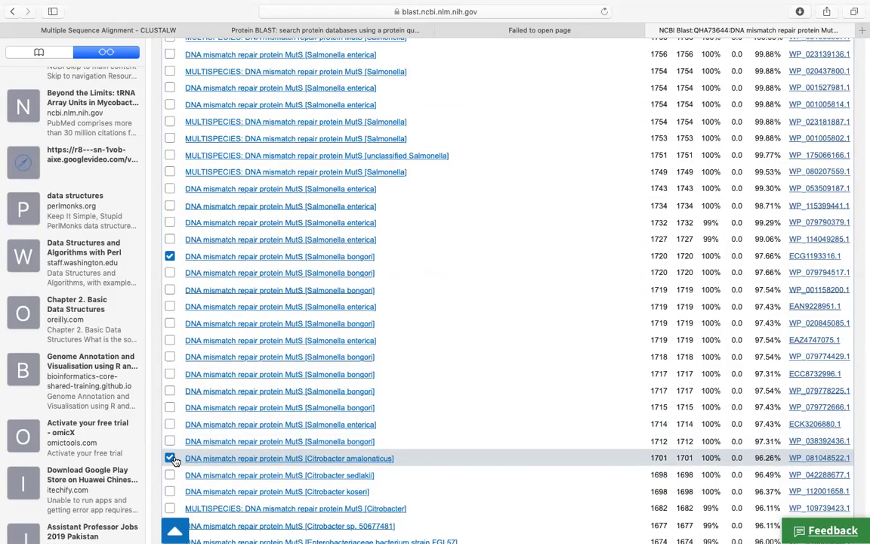
Step: Add the Citrobacter sedlakii hit WP_042288677.1 and the Citrobacter koseri hit WP_112001658.1 to the selection
{"action": "scroll", "coordinate": [173, 460], "scroll_direction": "down", "scroll_amount": 5}
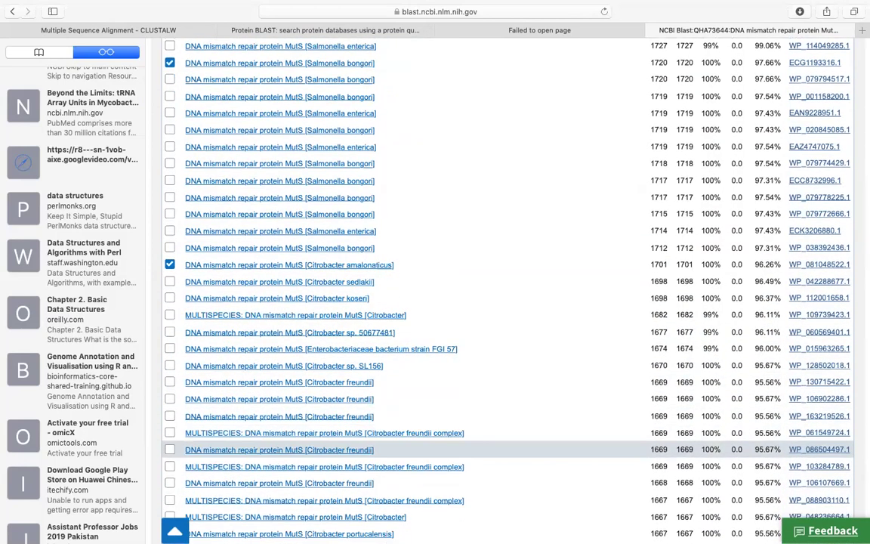
{"action": "scroll", "coordinate": [173, 450], "scroll_direction": "down", "scroll_amount": 1}
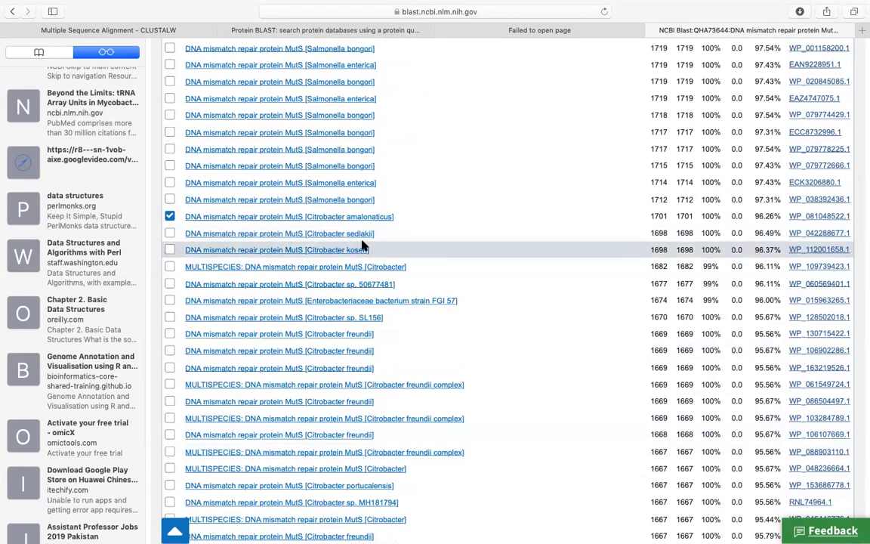
{"action": "left_click", "coordinate": [171, 234]}
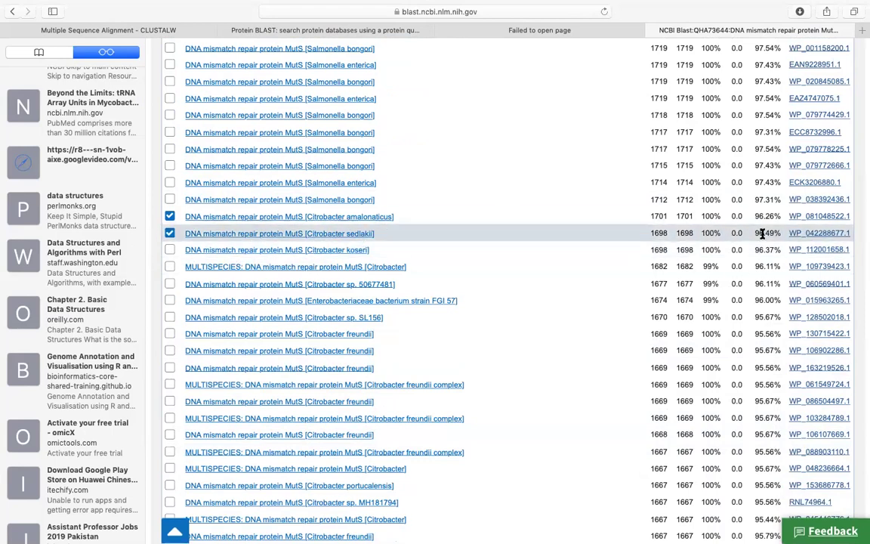
{"action": "left_click", "coordinate": [170, 250]}
Step: Review the selected MutS hits and examine the organisms and percent identities in the rest of the BLAST results
{"action": "scroll", "coordinate": [453, 302], "scroll_direction": "up", "scroll_amount": 15}
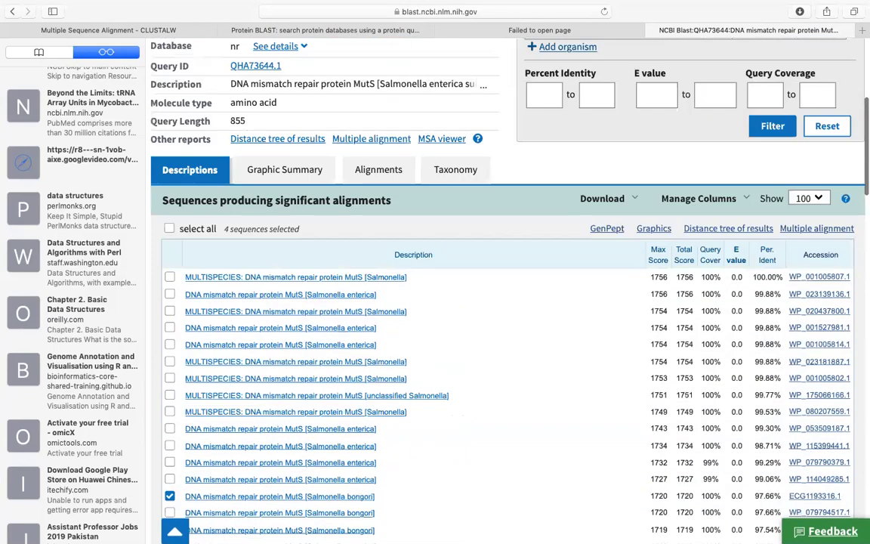
{"action": "scroll", "coordinate": [453, 303], "scroll_direction": "down", "scroll_amount": 15}
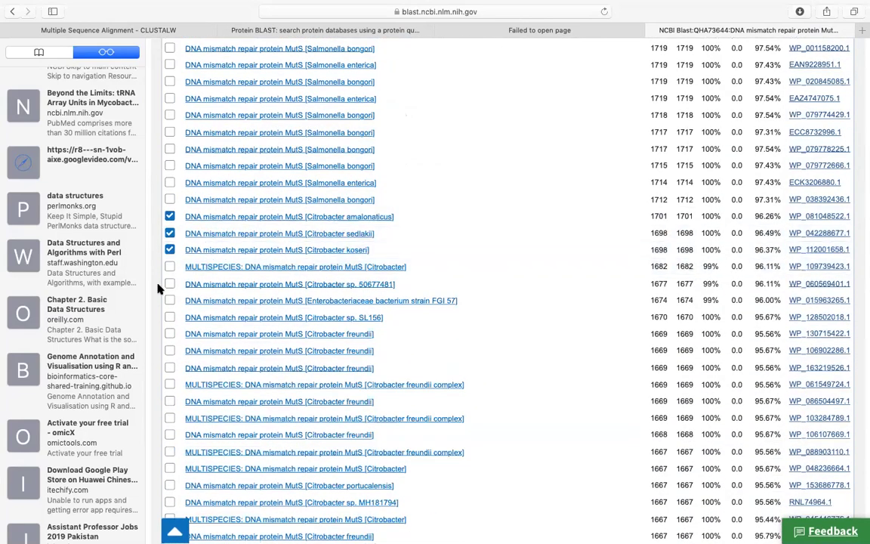
{"action": "scroll", "coordinate": [178, 428], "scroll_direction": "up", "scroll_amount": 10}
{"action": "scroll", "coordinate": [178, 429], "scroll_direction": "down", "scroll_amount": 6}
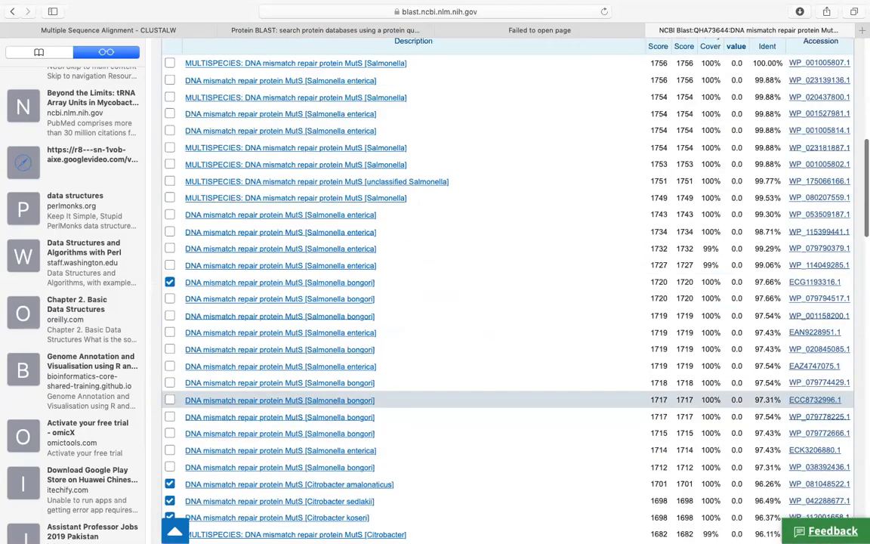
{"action": "scroll", "coordinate": [169, 453], "scroll_direction": "down", "scroll_amount": 3}
{"action": "left_click", "coordinate": [170, 380]}
{"action": "left_click", "coordinate": [169, 396]}
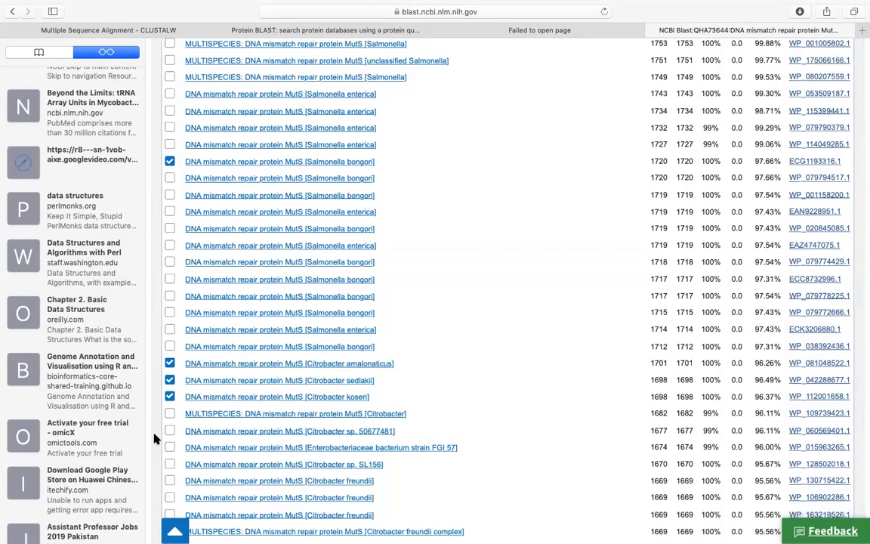
{"action": "scroll", "coordinate": [155, 438], "scroll_direction": "down", "scroll_amount": 4}
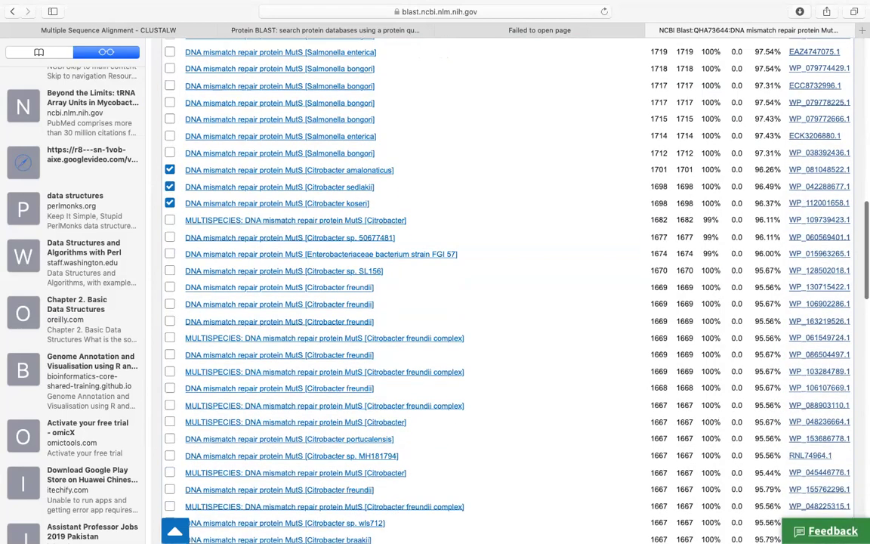
{"action": "scroll", "coordinate": [506, 287], "scroll_direction": "down", "scroll_amount": 1}
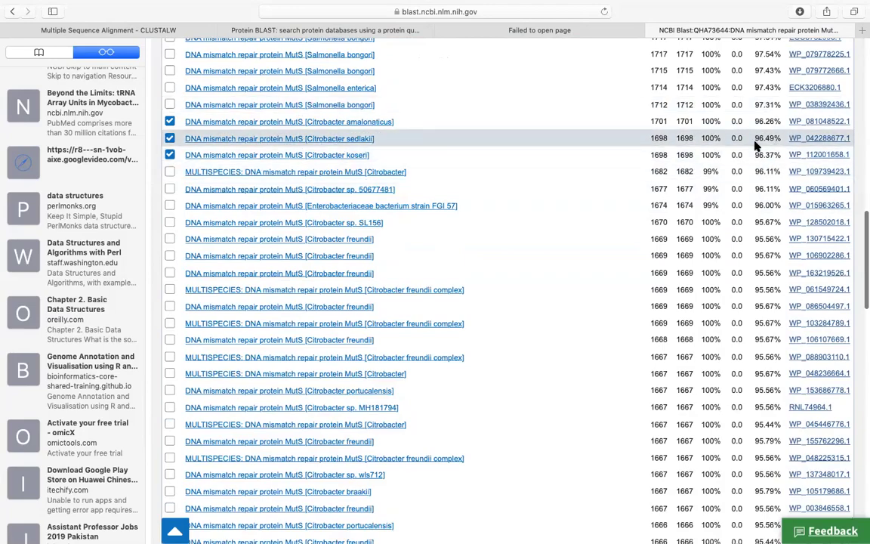
{"action": "scroll", "coordinate": [755, 145], "scroll_direction": "down", "scroll_amount": 10}
{"action": "scroll", "coordinate": [755, 145], "scroll_direction": "up", "scroll_amount": 20}
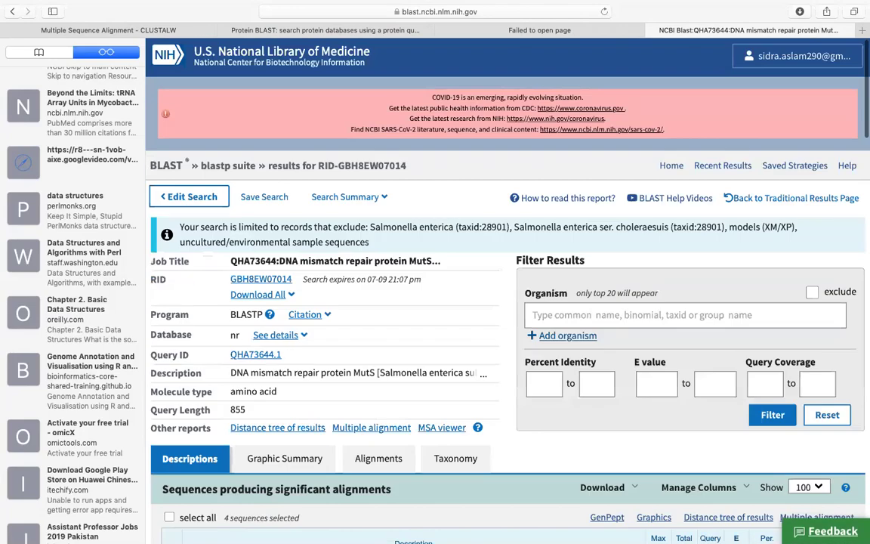
Step: Download the selected MutS hits from the BLAST results as FASTA with complete sequences
{"action": "scroll", "coordinate": [778, 200], "scroll_direction": "down", "scroll_amount": 3}
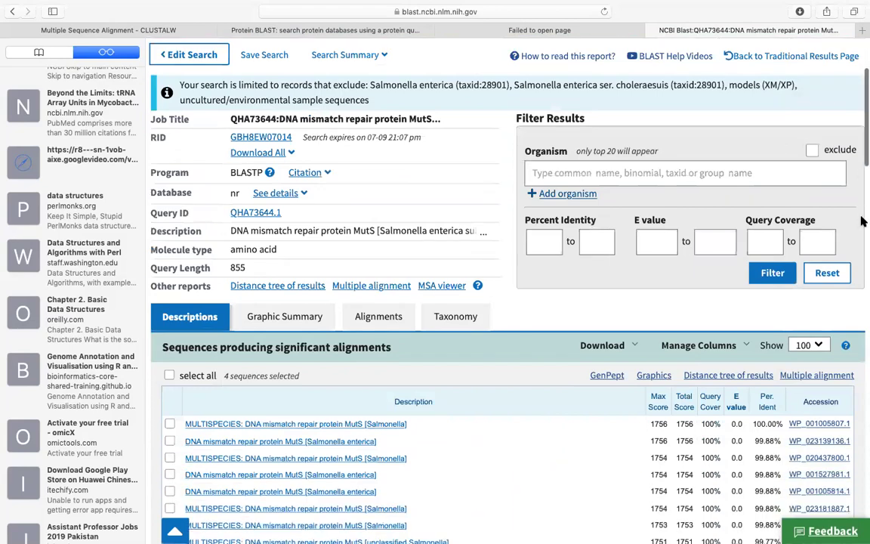
{"action": "left_click", "coordinate": [635, 346]}
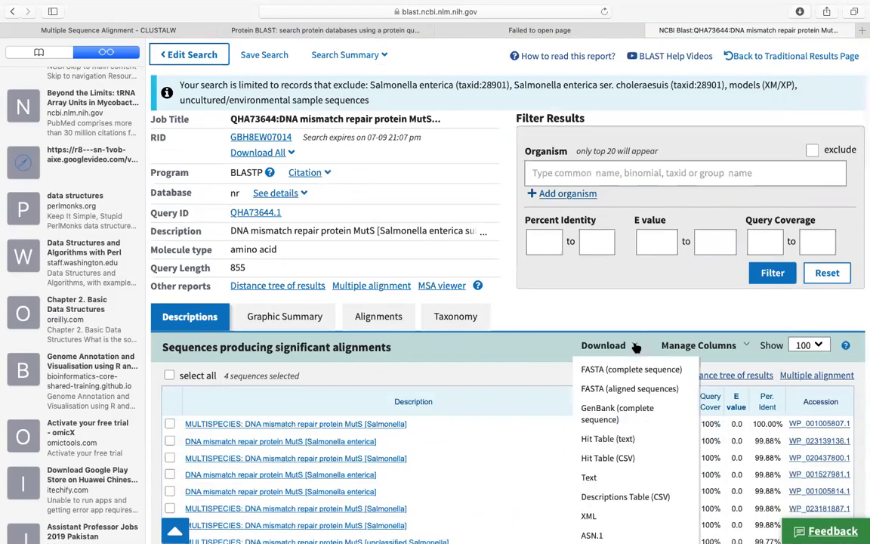
{"action": "left_click", "coordinate": [542, 371]}
{"action": "scroll", "coordinate": [541, 370], "scroll_direction": "down", "scroll_amount": 4}
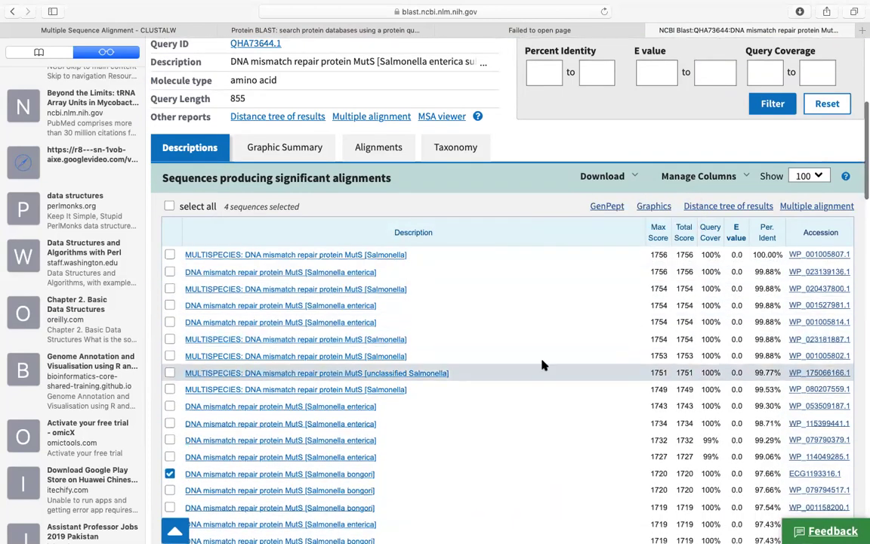
{"action": "left_click", "coordinate": [636, 179]}
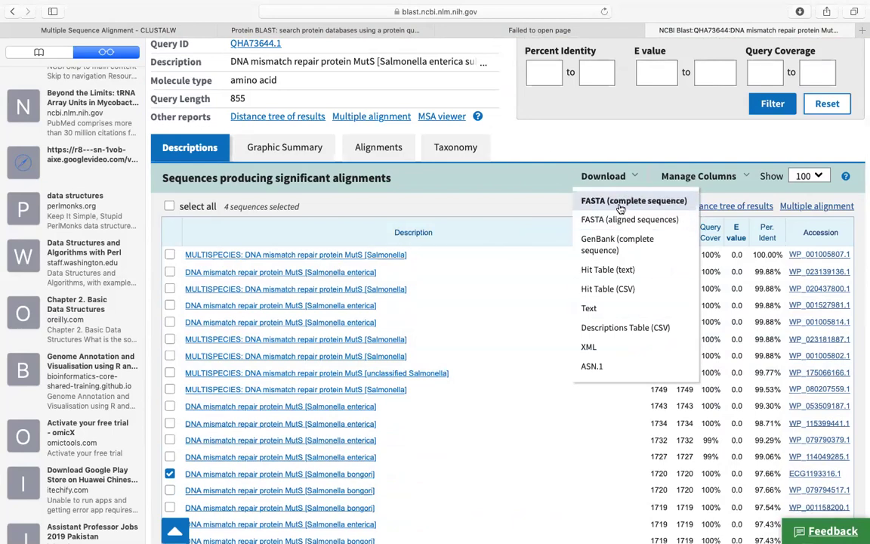
{"action": "left_click", "coordinate": [619, 201]}
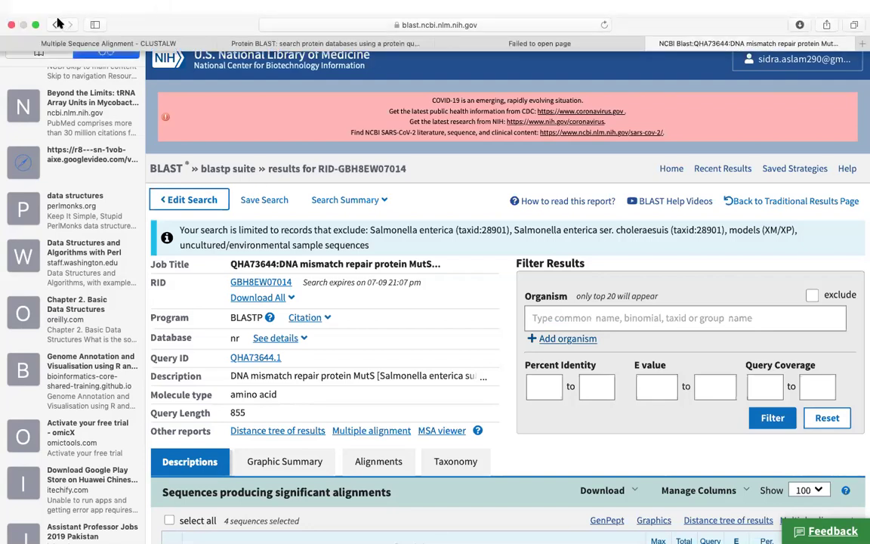
Step: Switch to the downloaded seqdump.txt in TextEdit and examine the FASTA header and sequence of each selected MutS hit
{"action": "left_click", "coordinate": [36, 24]}
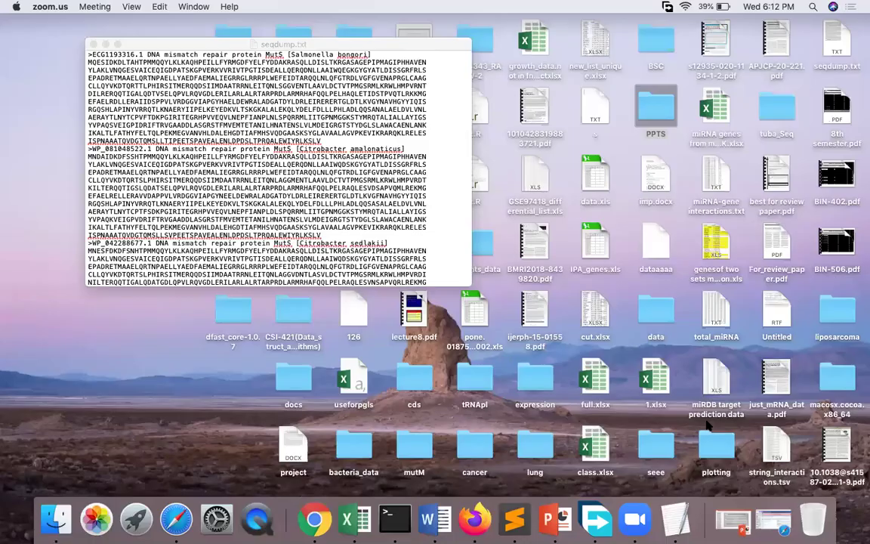
{"action": "left_click", "coordinate": [161, 156]}
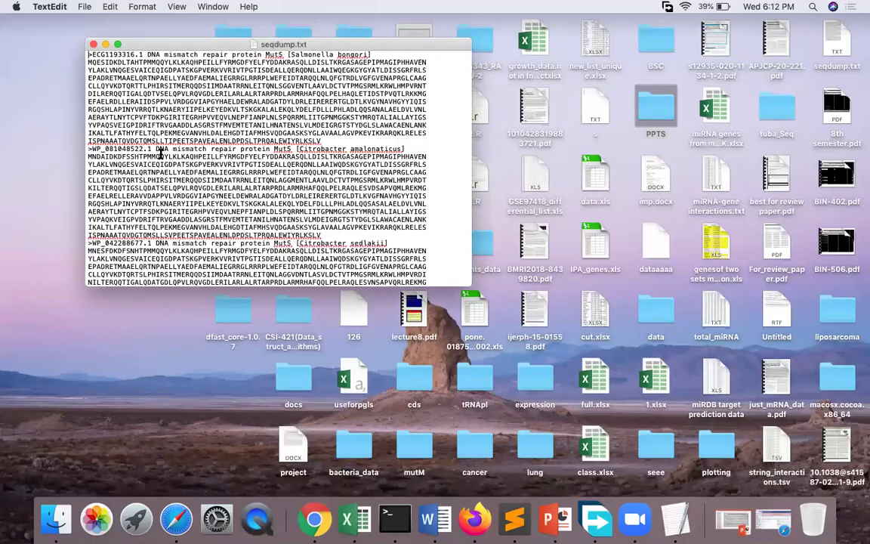
{"action": "left_click", "coordinate": [119, 45]}
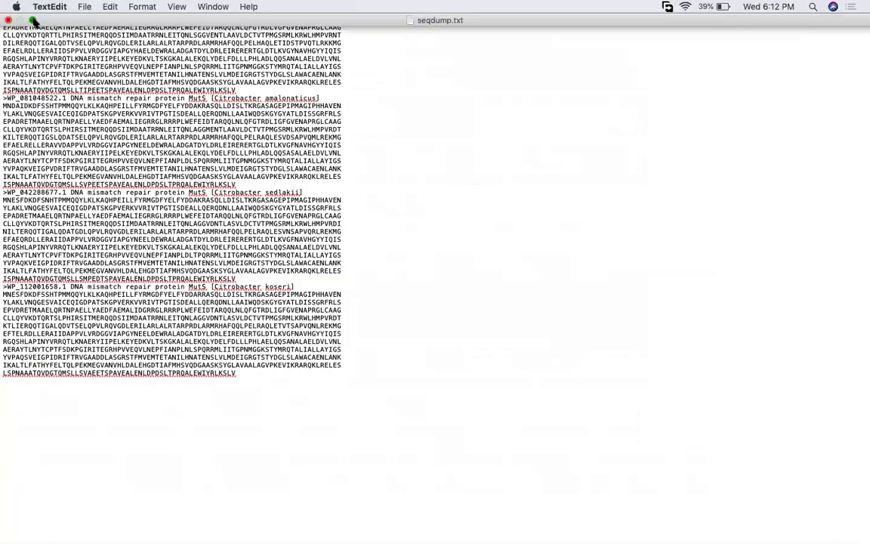
{"action": "left_click", "coordinate": [30, 18]}
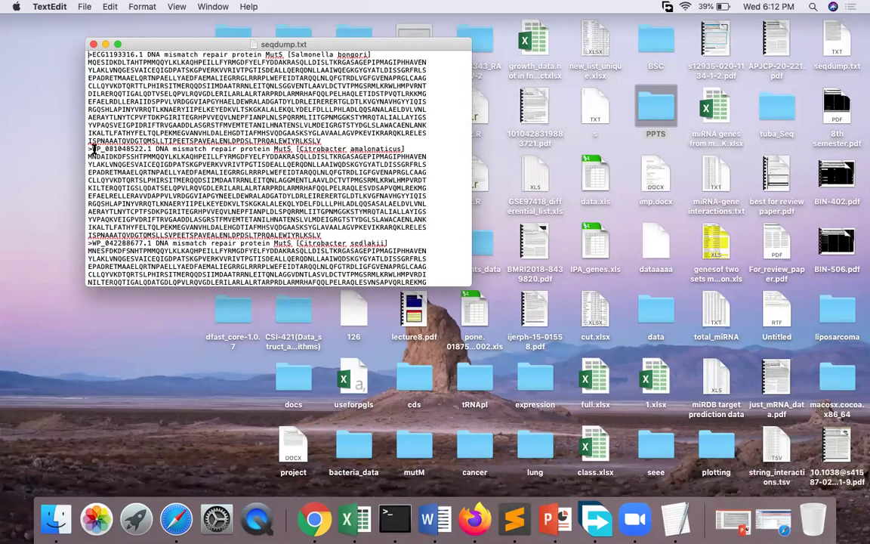
{"action": "left_click_drag", "start_coordinate": [88, 149], "coordinate": [324, 232]}
{"action": "left_click", "coordinate": [289, 212]}
{"action": "left_click_drag", "start_coordinate": [89, 244], "coordinate": [335, 275]}
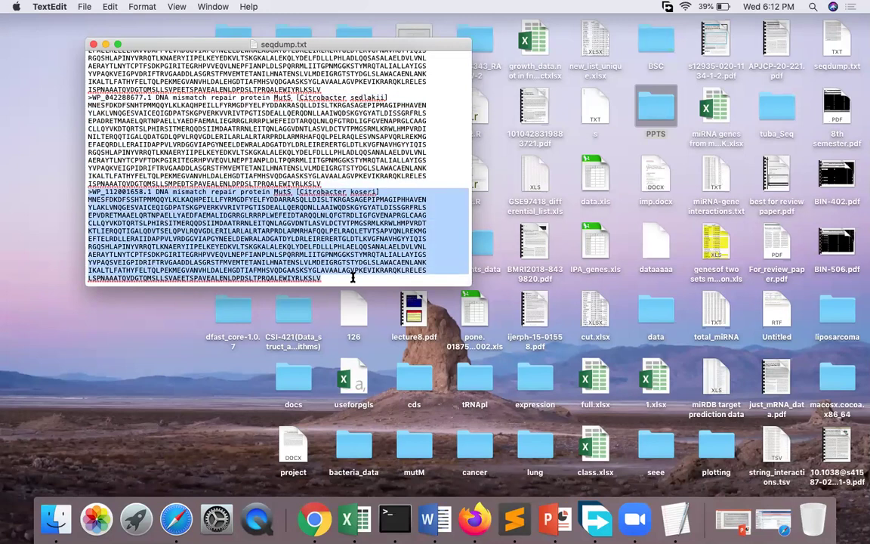
{"action": "left_click", "coordinate": [334, 275]}
{"action": "key", "text": "Down"}
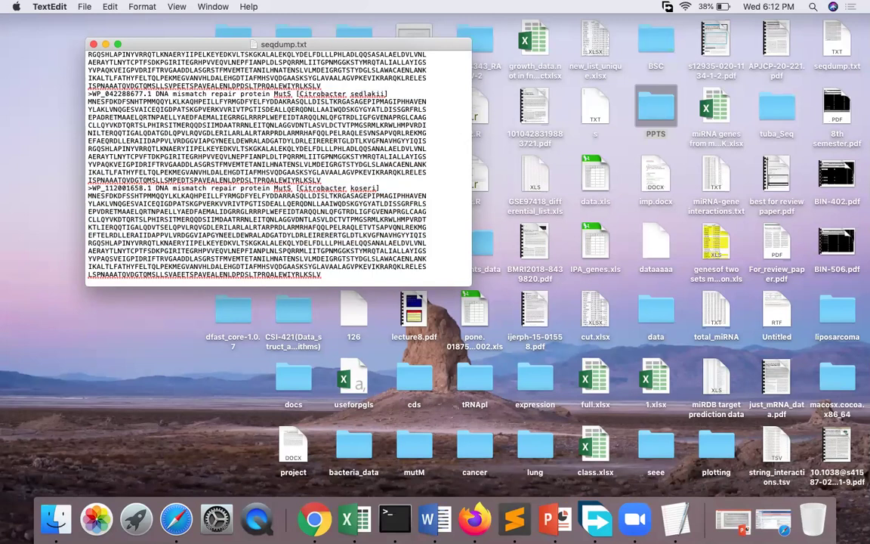
{"action": "scroll", "coordinate": [257, 166], "scroll_direction": "up", "scroll_amount": 6}
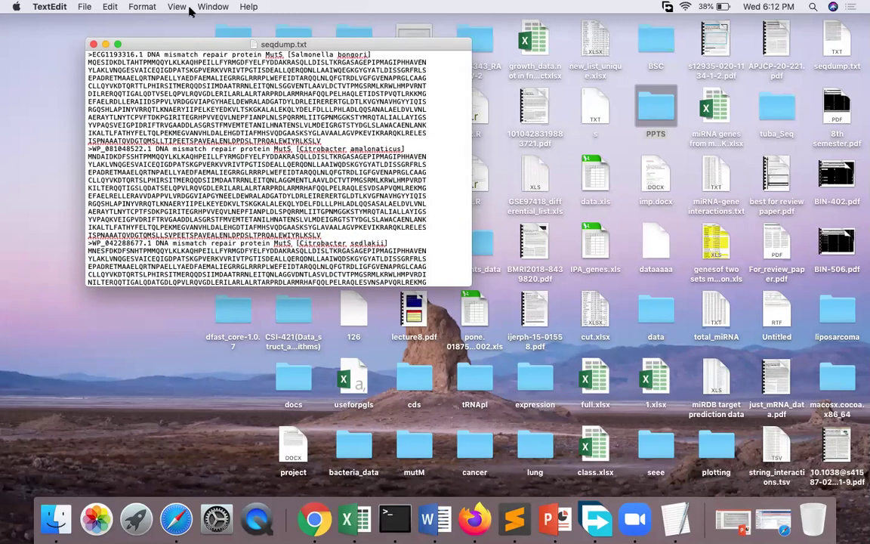
Step: Move seqdump.txt from Downloads to the Desktop, replace the existing file of that name, and close the document
{"action": "left_click", "coordinate": [89, 7]}
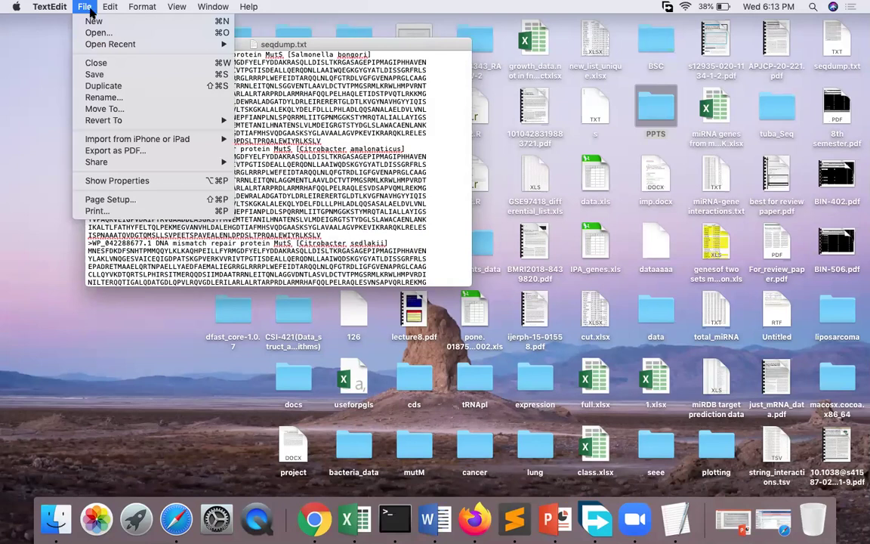
{"action": "left_click", "coordinate": [111, 110]}
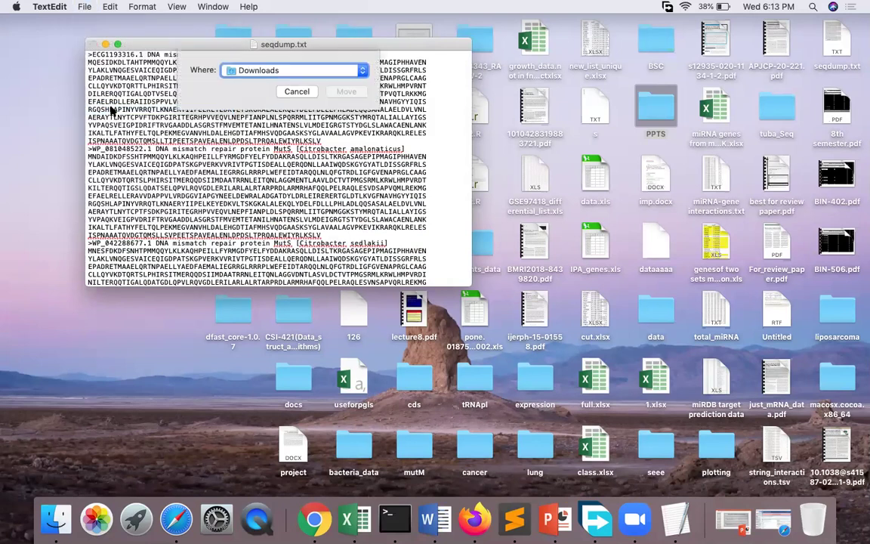
{"action": "left_click", "coordinate": [332, 70]}
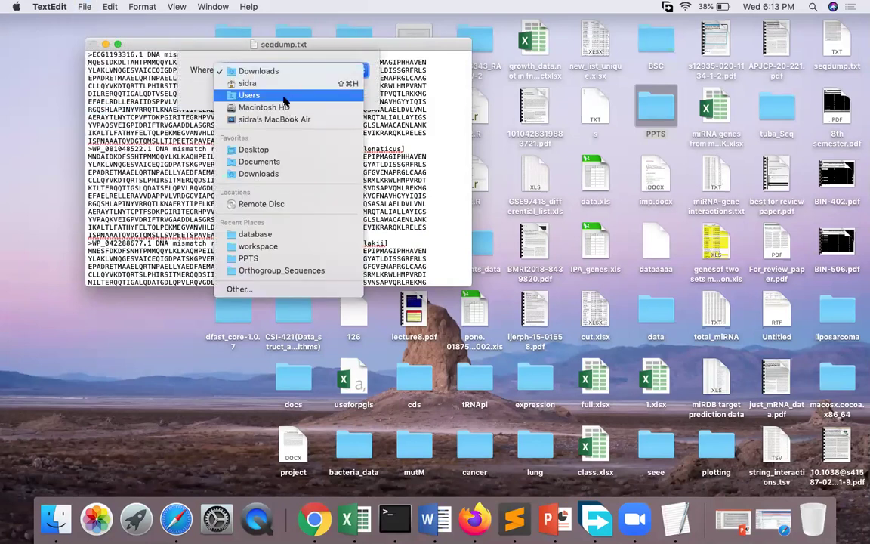
{"action": "left_click", "coordinate": [272, 149]}
{"action": "left_click", "coordinate": [350, 93]}
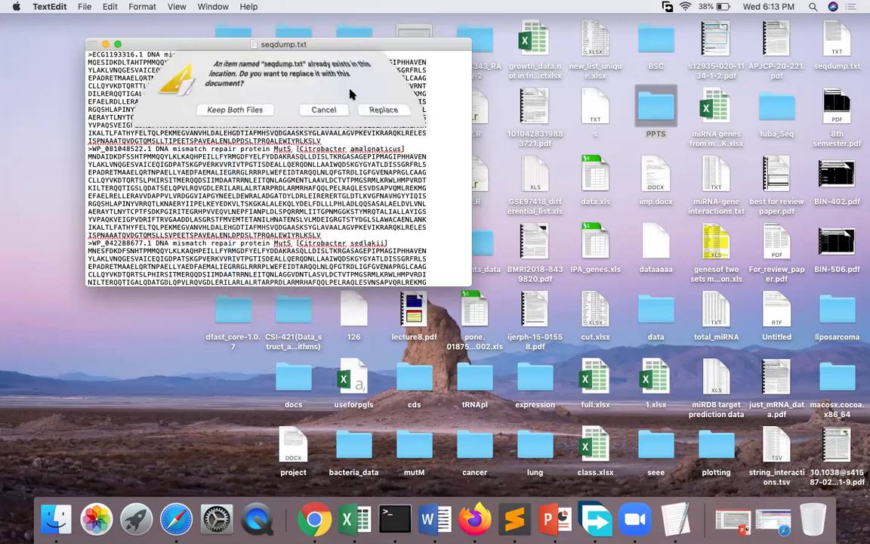
{"action": "left_click", "coordinate": [384, 109]}
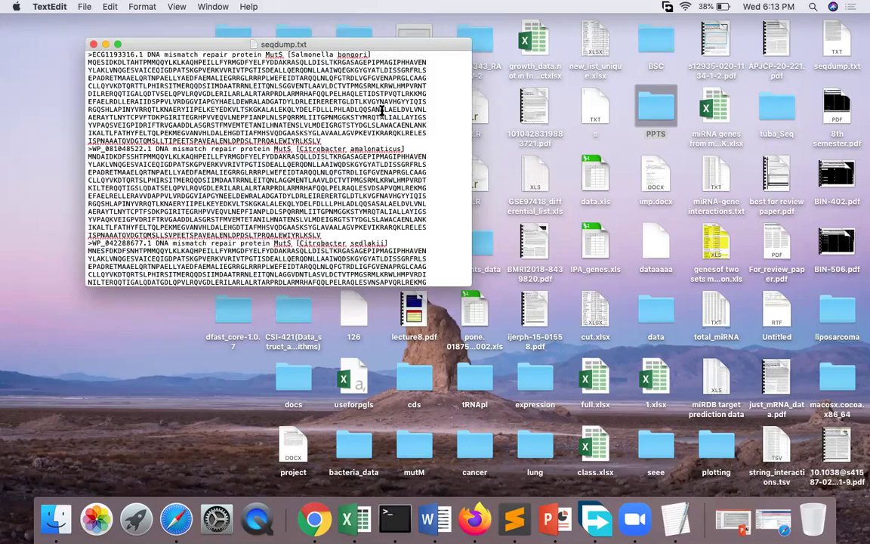
{"action": "left_click", "coordinate": [93, 44]}
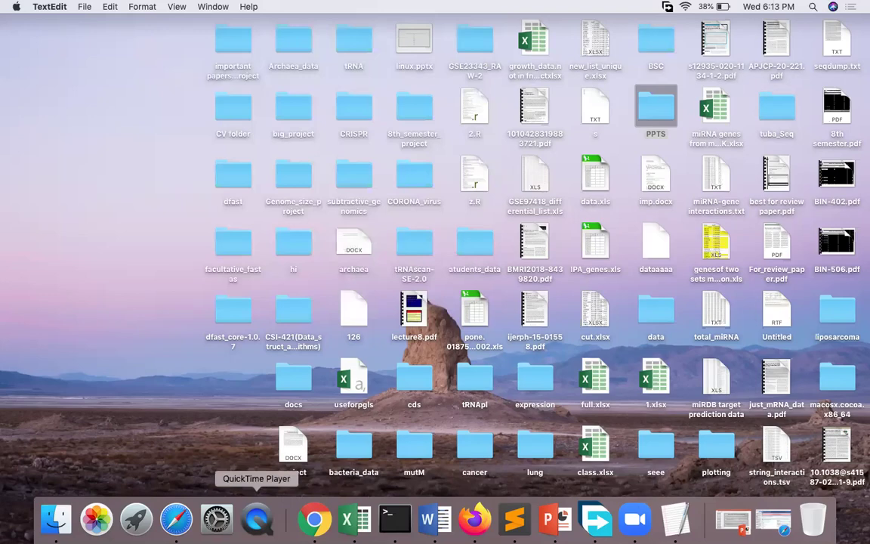
Step: Switch to Safari and bring the CLUSTALW multiple sequence alignment page into view
{"action": "left_click", "coordinate": [176, 519]}
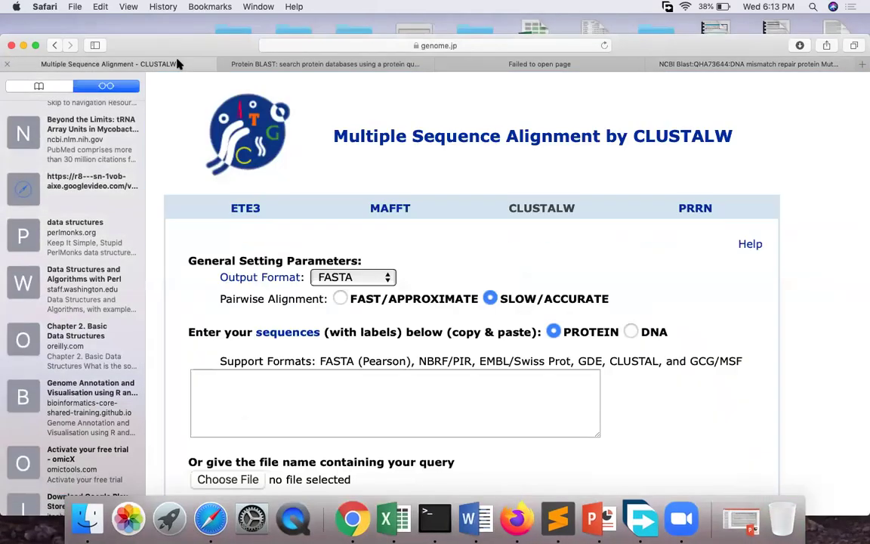
{"action": "left_click", "coordinate": [178, 64]}
{"action": "right_click", "coordinate": [169, 44]}
{"action": "left_click", "coordinate": [116, 34]}
{"action": "left_click_drag", "start_coordinate": [133, 37], "coordinate": [66, 76]}
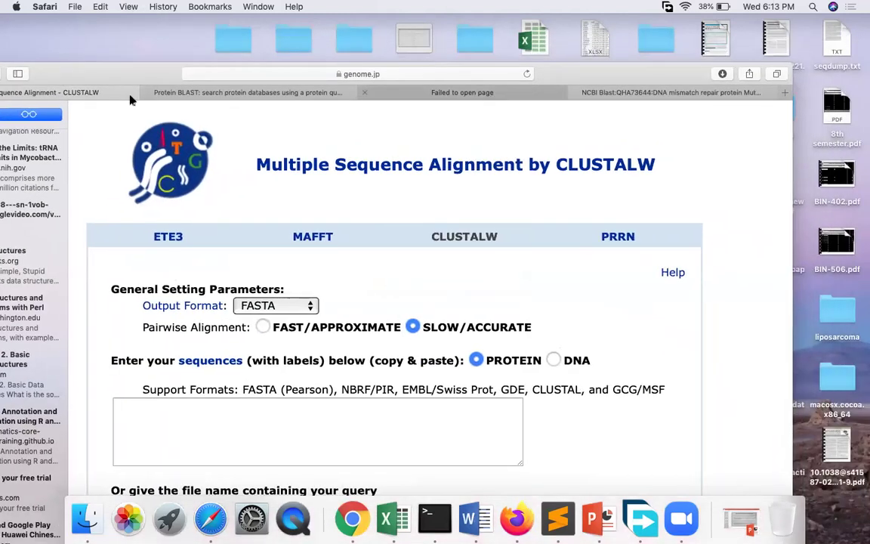
{"action": "left_click_drag", "start_coordinate": [102, 72], "coordinate": [202, 36]}
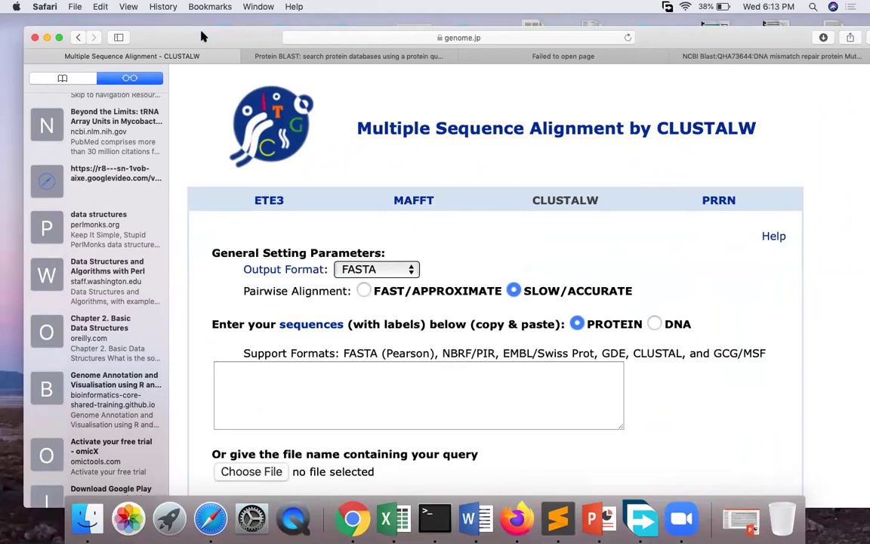
Step: Load seqdump.txt from the Desktop as the query file for the CLUSTALW multiple alignment
{"action": "left_click", "coordinate": [257, 471]}
{"action": "left_click", "coordinate": [340, 280]}
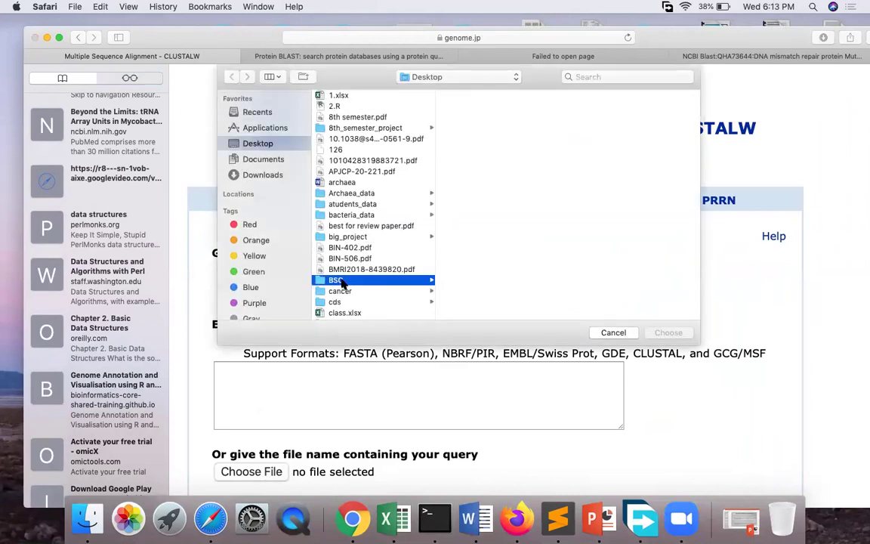
{"action": "key", "text": "Down"}
{"action": "key", "text": "Down"}
{"action": "key", "text": "Down"}
{"action": "key", "text": "Down"}
{"action": "key", "text": "Down"}
{"action": "key", "text": "Down"}
{"action": "key", "text": "Down"}
{"action": "key", "text": "Down"}
{"action": "key", "text": "Down"}
{"action": "key", "text": "Down"}
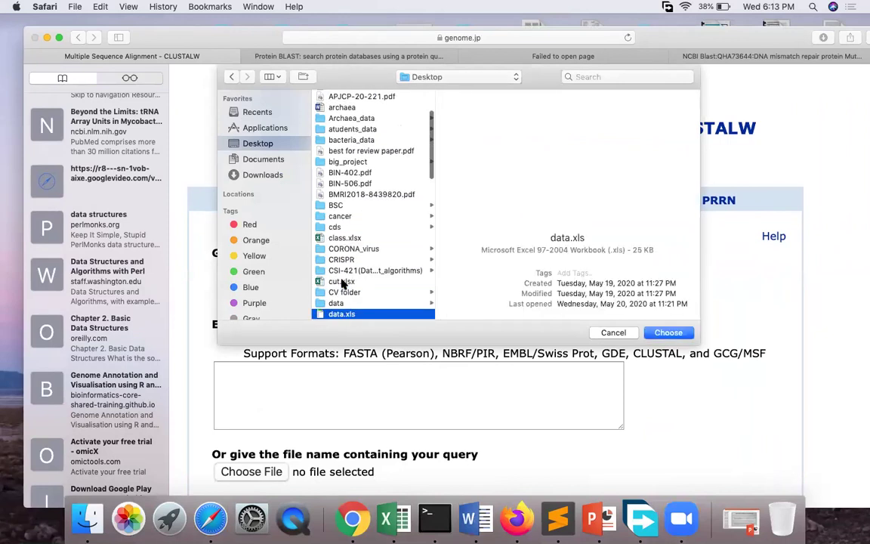
{"action": "key", "text": "Down"}
{"action": "key", "text": "Down"}
{"action": "key", "text": "Down"}
{"action": "key", "text": "Down"}
{"action": "key", "text": "Down"}
{"action": "key", "text": "Down"}
{"action": "key", "text": "Down"}
{"action": "key", "text": "Down"}
{"action": "key", "text": "Down"}
{"action": "key", "text": "Down"}
{"action": "key", "text": "Down"}
{"action": "key", "text": "Down"}
{"action": "key", "text": "Down"}
{"action": "key", "text": "Down"}
{"action": "key", "text": "Down"}
{"action": "key", "text": "Down"}
{"action": "key", "text": "Down"}
{"action": "key", "text": "Down"}
{"action": "key", "text": "Down"}
{"action": "key", "text": "Down"}
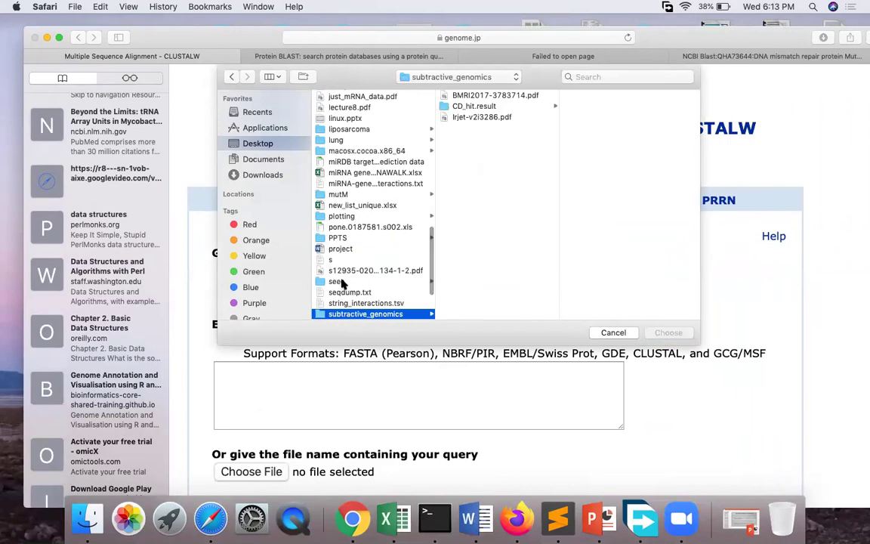
{"action": "key", "text": "Up"}
{"action": "key", "text": "Up"}
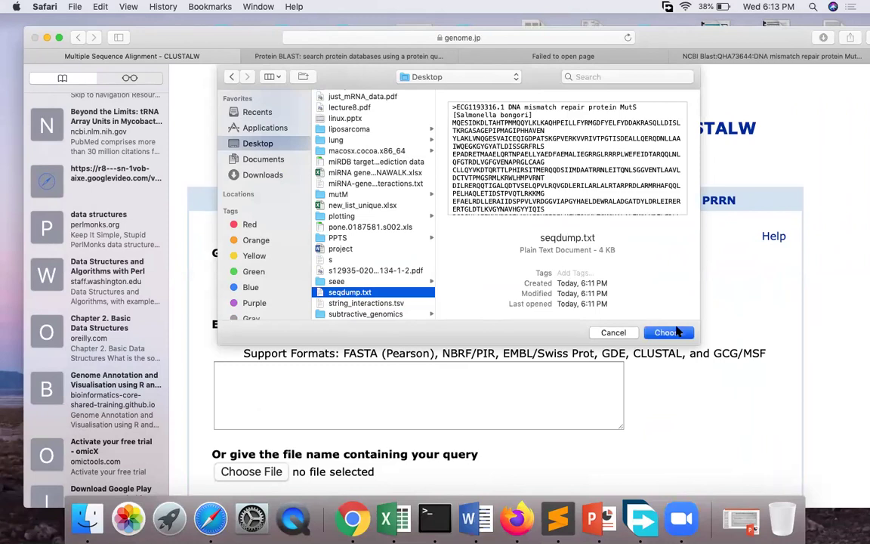
{"action": "left_click", "coordinate": [668, 332]}
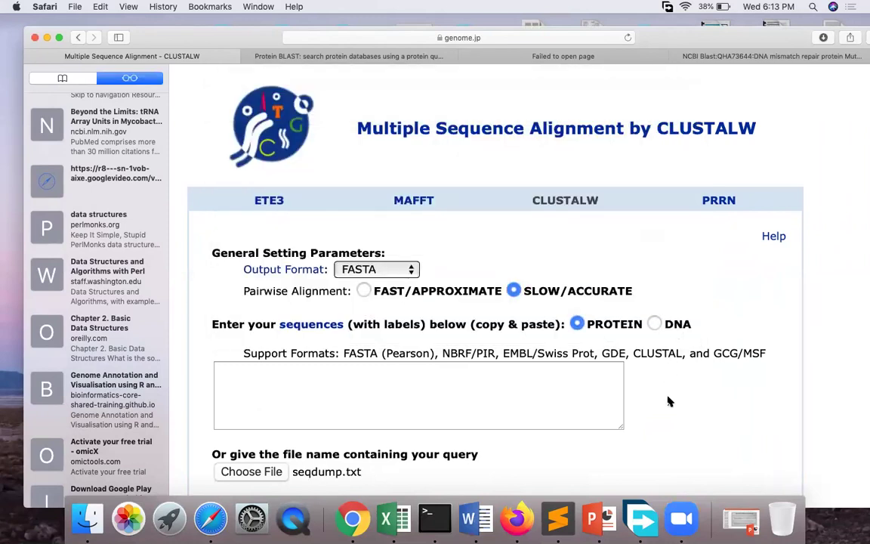
{"action": "scroll", "coordinate": [667, 401], "scroll_direction": "down", "scroll_amount": 5}
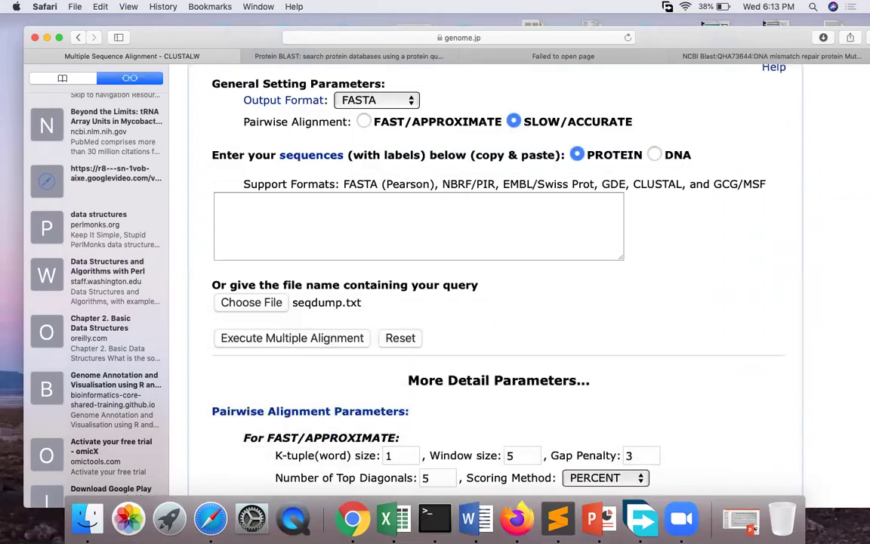
{"action": "scroll", "coordinate": [298, 299], "scroll_direction": "down", "scroll_amount": 2}
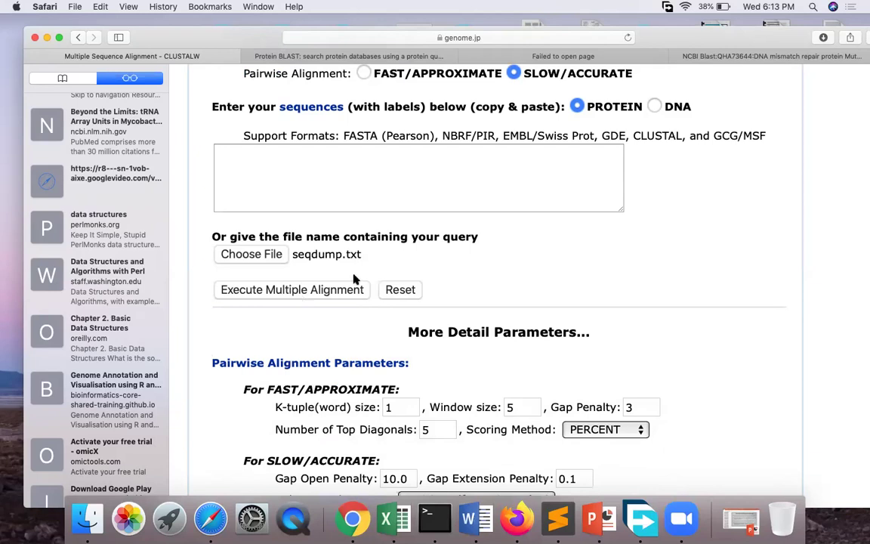
Step: Return to the MutS BLAST results, expand the browser window to full screen, and look through the list of significant hits
{"action": "left_click", "coordinate": [729, 59]}
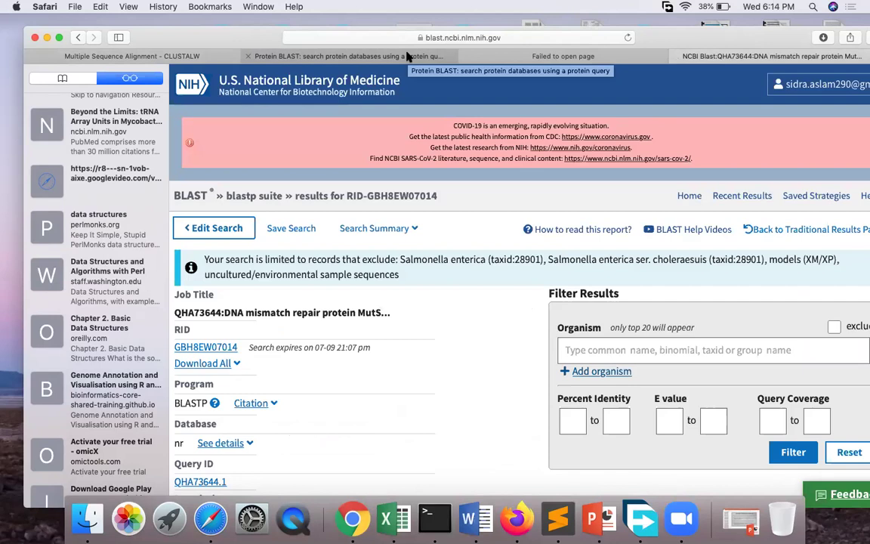
{"action": "left_click", "coordinate": [60, 38]}
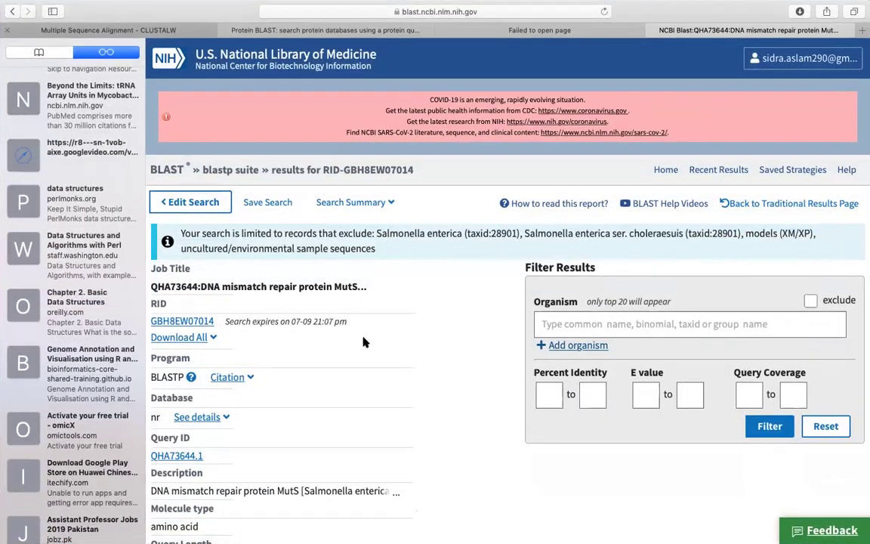
{"action": "scroll", "coordinate": [362, 342], "scroll_direction": "down", "scroll_amount": 15}
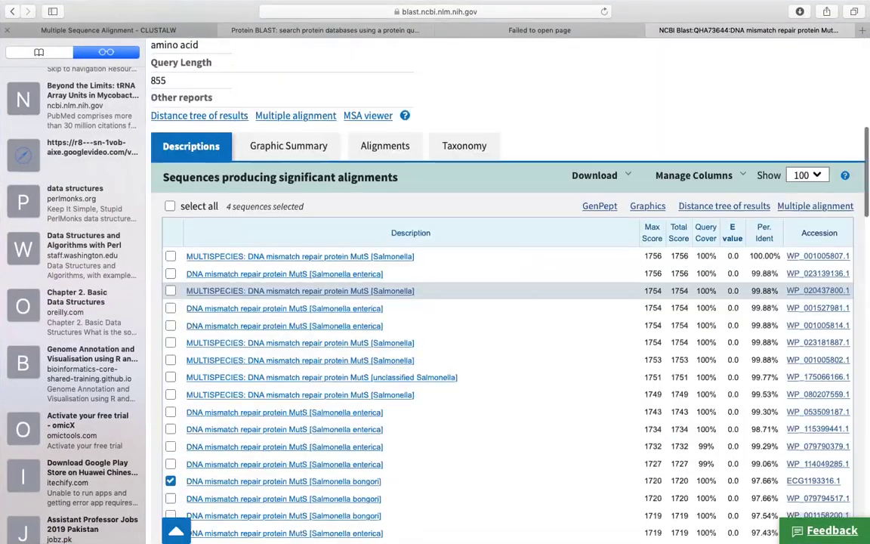
{"action": "scroll", "coordinate": [340, 346], "scroll_direction": "down", "scroll_amount": 5}
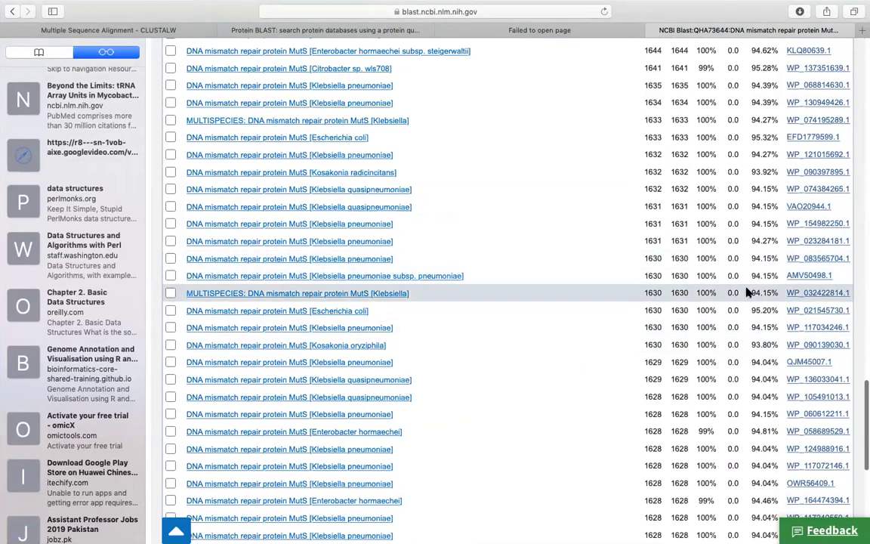
{"action": "scroll", "coordinate": [506, 302], "scroll_direction": "down", "scroll_amount": 5}
{"action": "scroll", "coordinate": [506, 302], "scroll_direction": "up", "scroll_amount": 20}
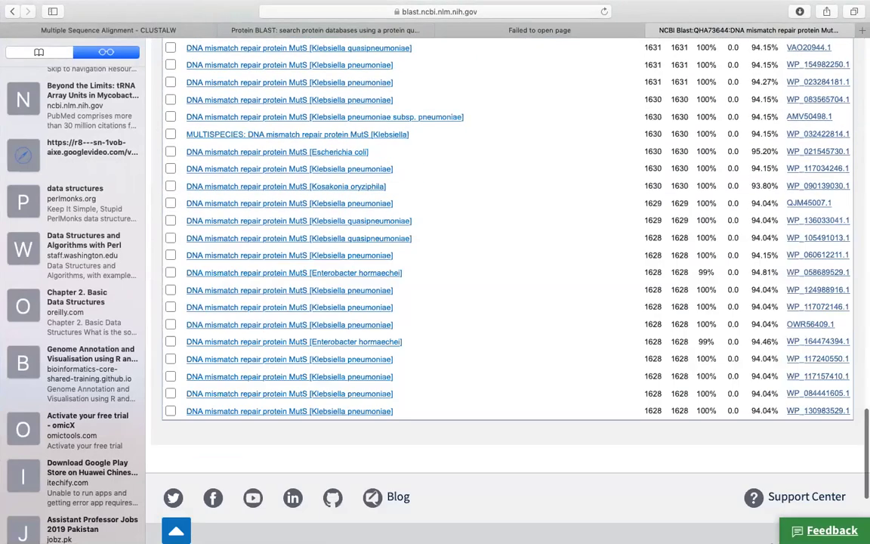
{"action": "scroll", "coordinate": [594, 59], "scroll_direction": "up", "scroll_amount": 10}
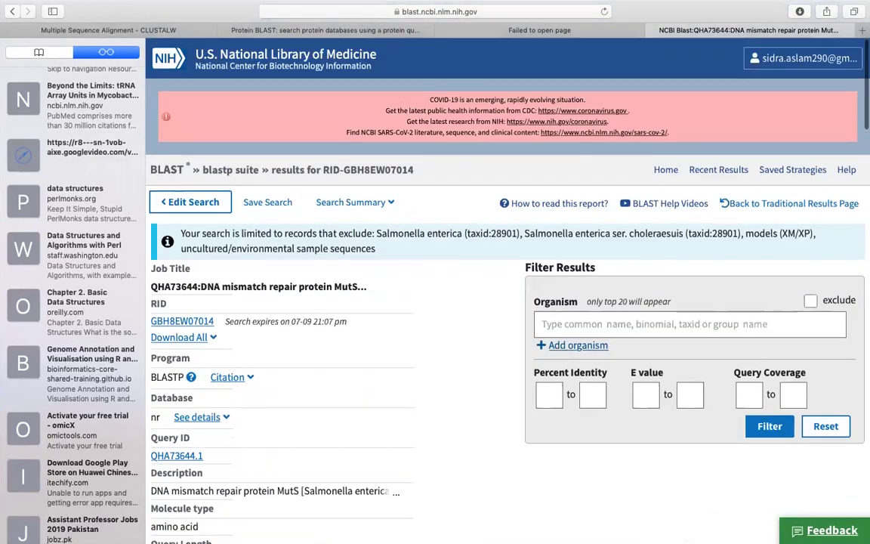
Step: Go back to the CLUSTALW page and examine its output format, pairwise alignment and multiple alignment parameters, including gap penalties and weight matrices
{"action": "left_click", "coordinate": [580, 36]}
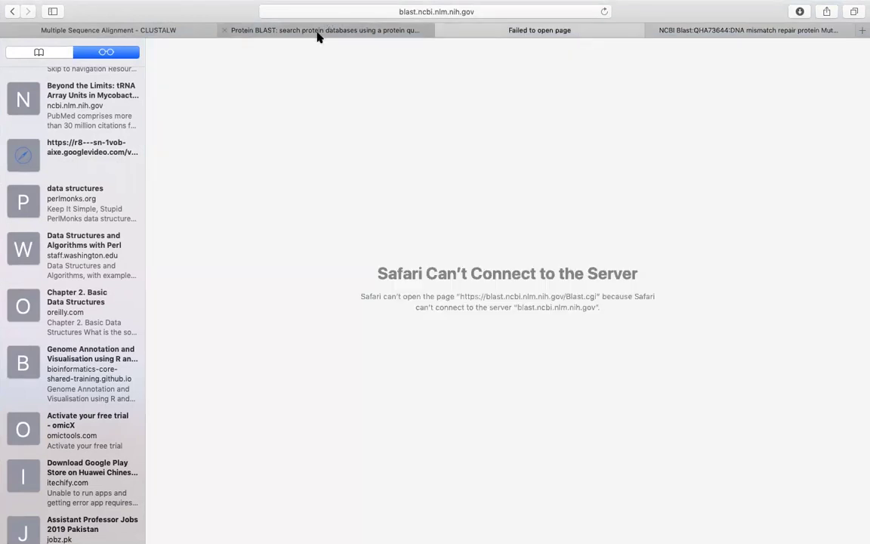
{"action": "left_click", "coordinate": [316, 31]}
{"action": "left_click", "coordinate": [133, 30]}
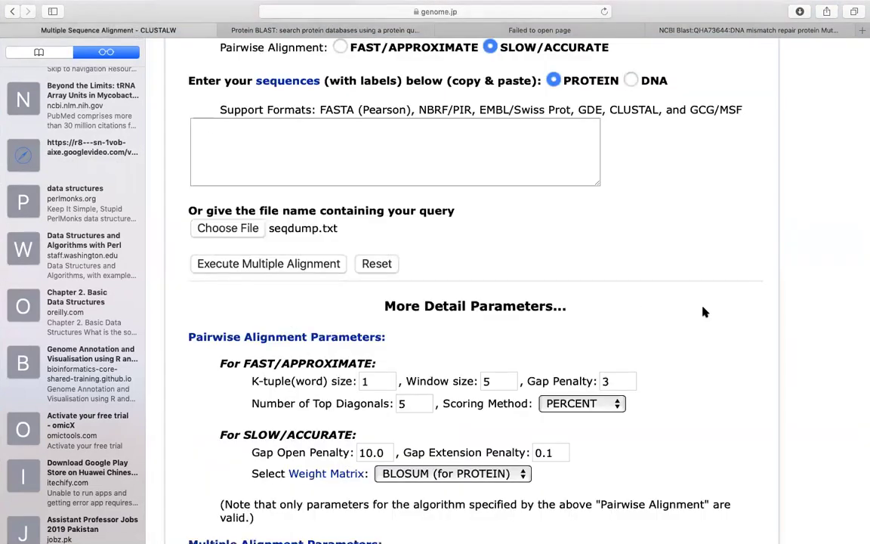
{"action": "scroll", "coordinate": [640, 273], "scroll_direction": "down", "scroll_amount": 2}
{"action": "scroll", "coordinate": [640, 273], "scroll_direction": "down", "scroll_amount": 6}
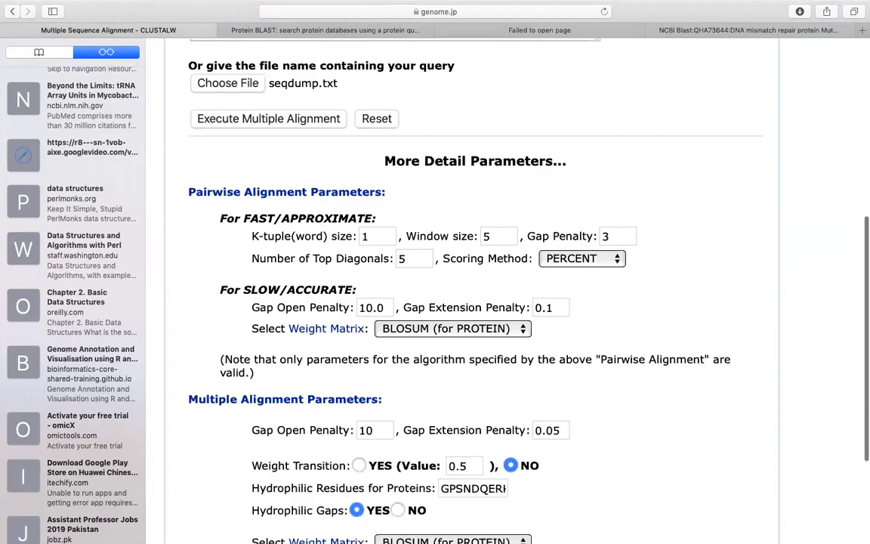
{"action": "scroll", "coordinate": [483, 287], "scroll_direction": "up", "scroll_amount": 1}
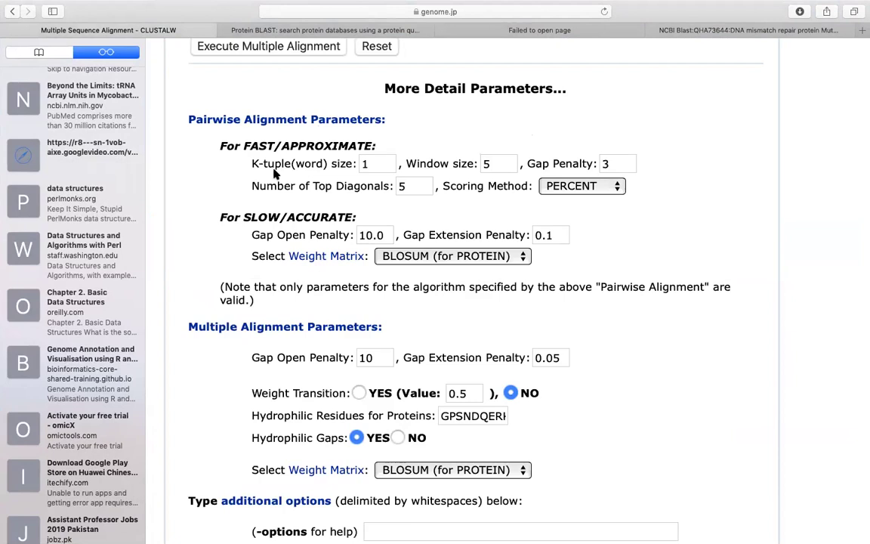
{"action": "scroll", "coordinate": [272, 140], "scroll_direction": "up", "scroll_amount": 6}
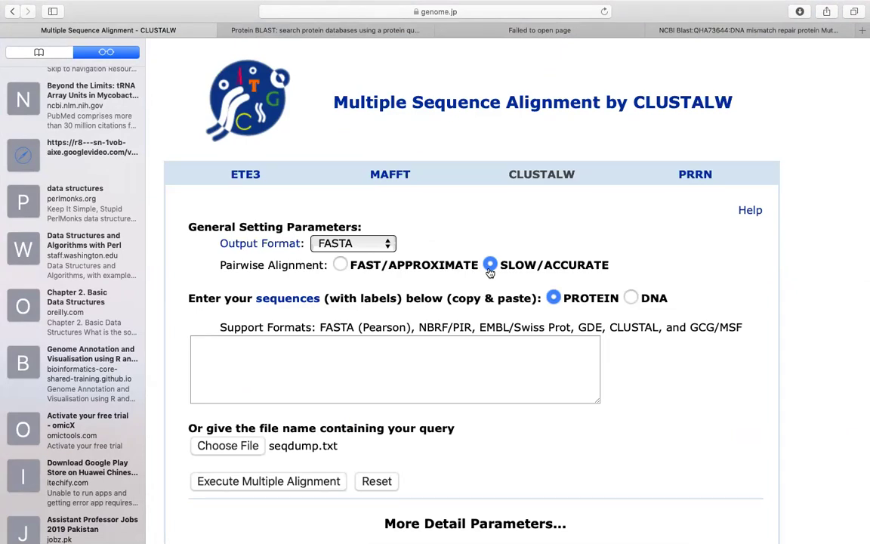
{"action": "scroll", "coordinate": [857, 381], "scroll_direction": "down", "scroll_amount": 6}
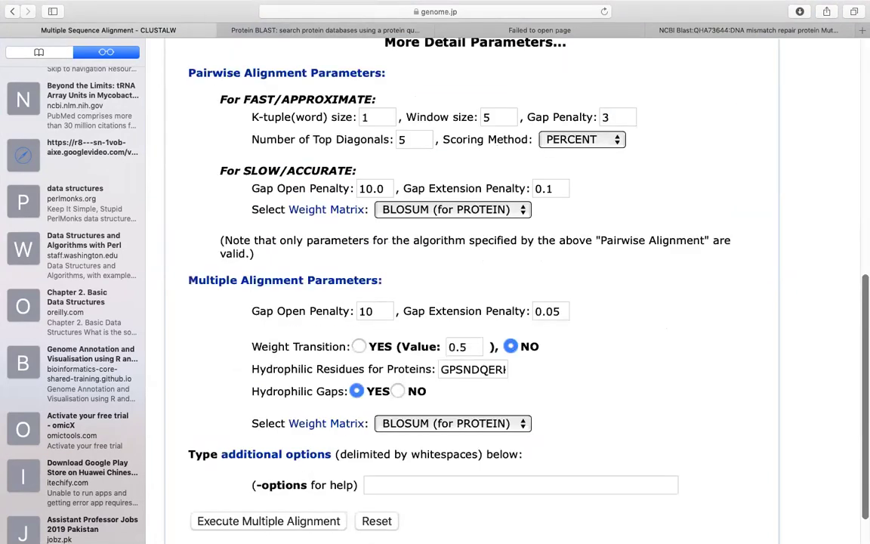
{"action": "scroll", "coordinate": [476, 287], "scroll_direction": "up", "scroll_amount": 2}
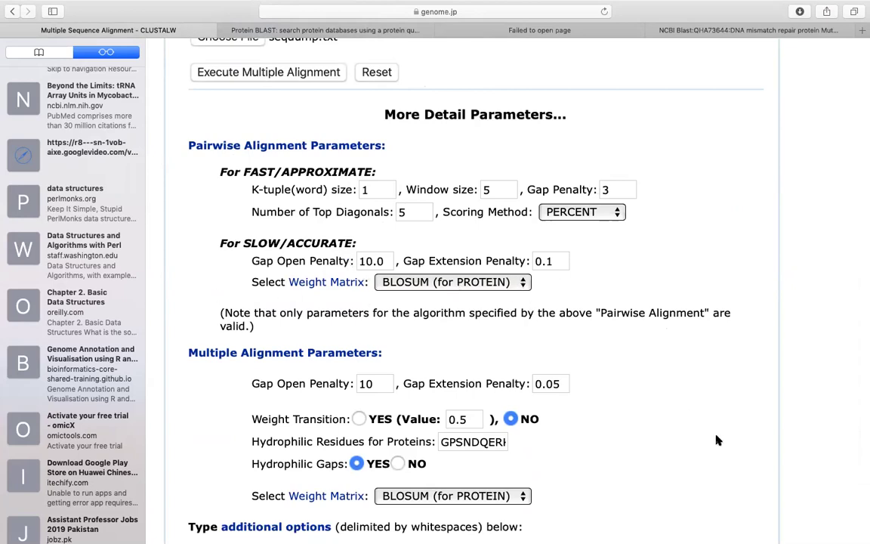
{"action": "scroll", "coordinate": [718, 439], "scroll_direction": "down", "scroll_amount": 2}
{"action": "scroll", "coordinate": [476, 302], "scroll_direction": "down", "scroll_amount": 3}
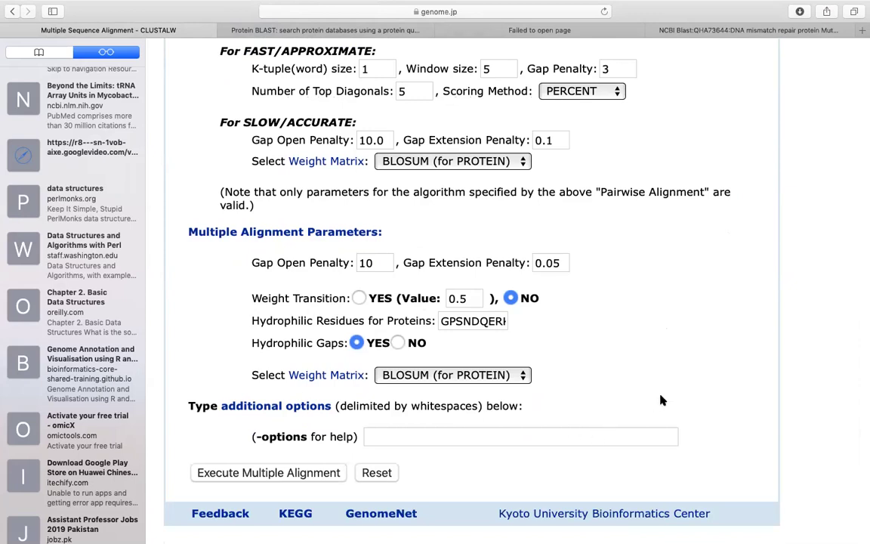
{"action": "scroll", "coordinate": [661, 401], "scroll_direction": "up", "scroll_amount": 5}
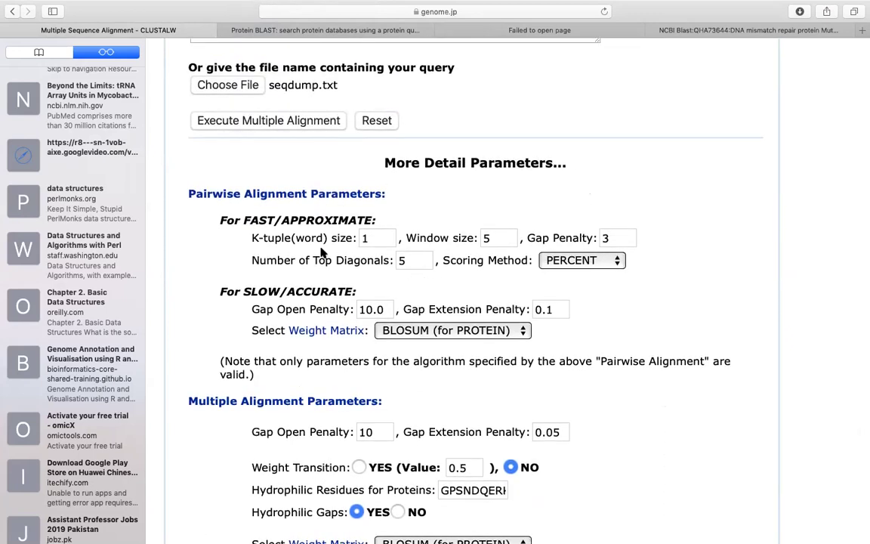
{"action": "left_click", "coordinate": [380, 239]}
{"action": "scroll", "coordinate": [660, 324], "scroll_direction": "down", "scroll_amount": 1}
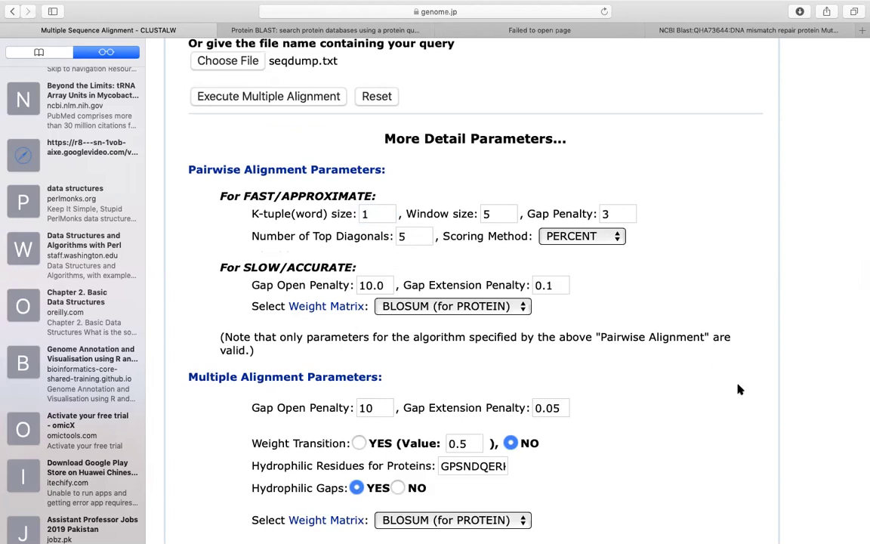
{"action": "scroll", "coordinate": [739, 389], "scroll_direction": "down", "scroll_amount": 2}
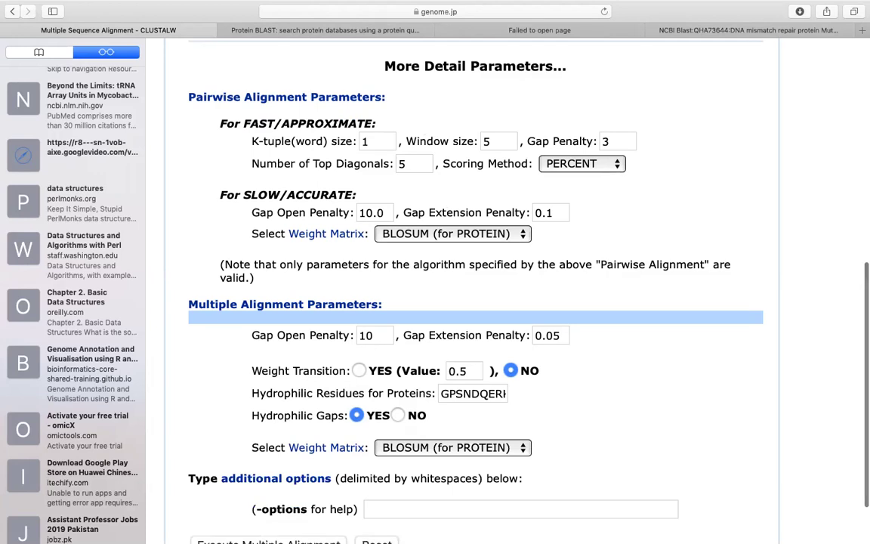
Step: Execute the multiple alignment of seqdump.txt and review the pairwise and group alignment scores in the CLUSTALW result
{"action": "scroll", "coordinate": [394, 435], "scroll_direction": "up", "scroll_amount": 10}
{"action": "scroll", "coordinate": [395, 435], "scroll_direction": "down", "scroll_amount": 2}
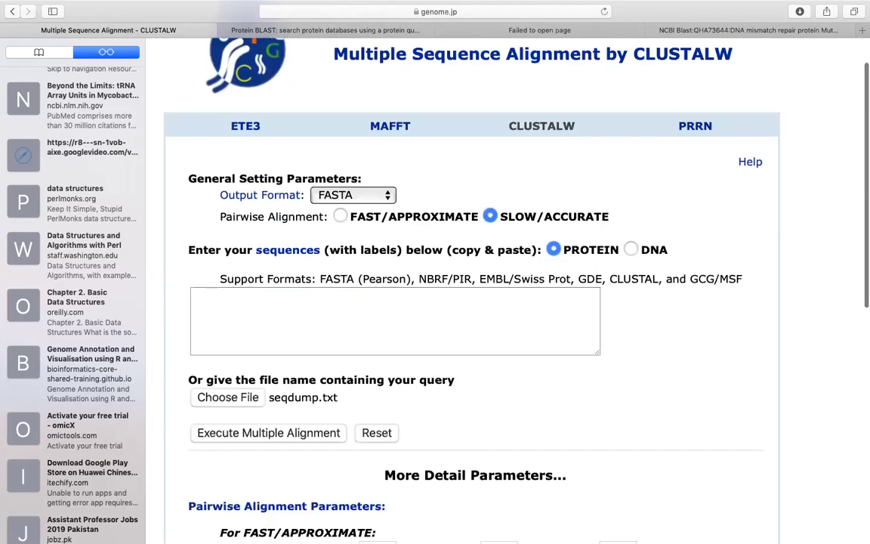
{"action": "left_click", "coordinate": [292, 408]}
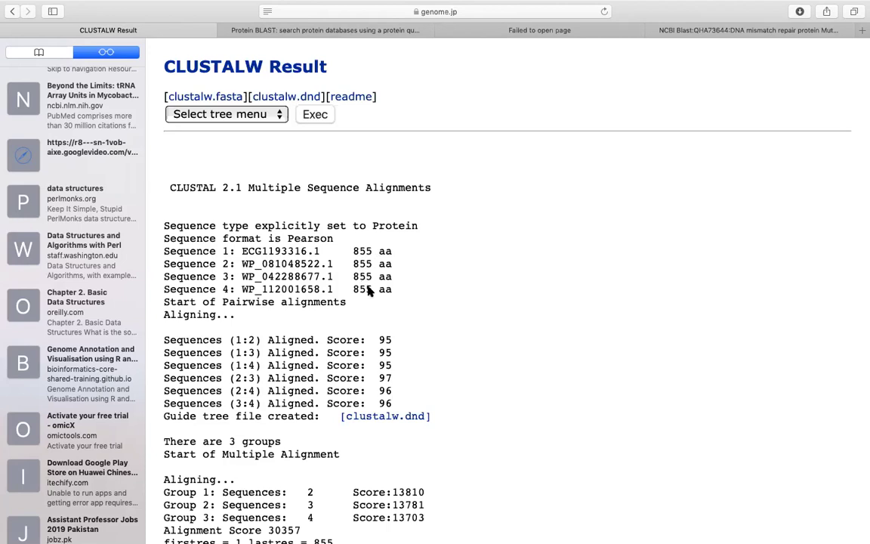
{"action": "scroll", "coordinate": [370, 290], "scroll_direction": "down", "scroll_amount": 3}
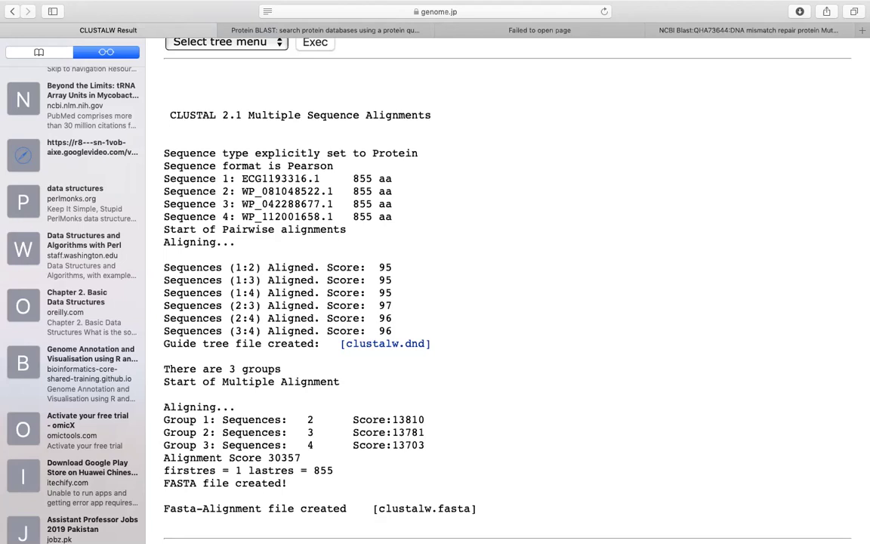
{"action": "scroll", "coordinate": [465, 287], "scroll_direction": "down", "scroll_amount": 3}
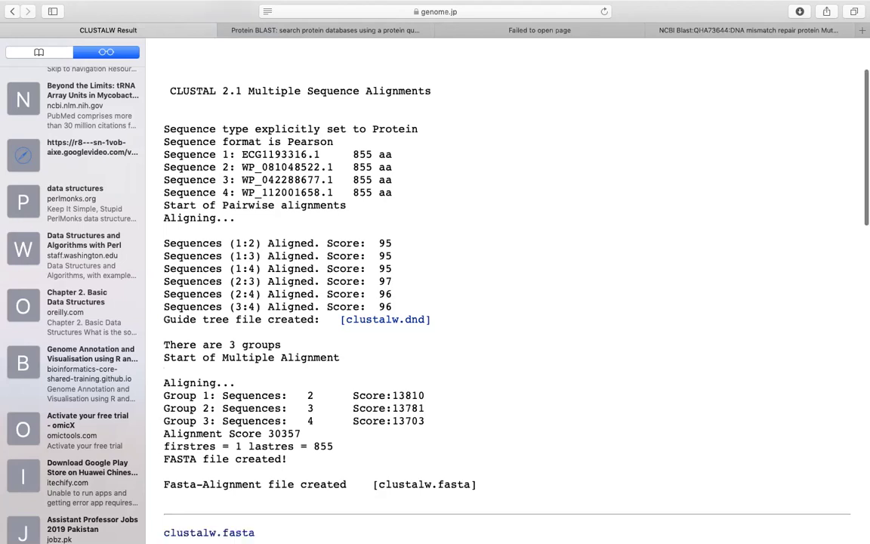